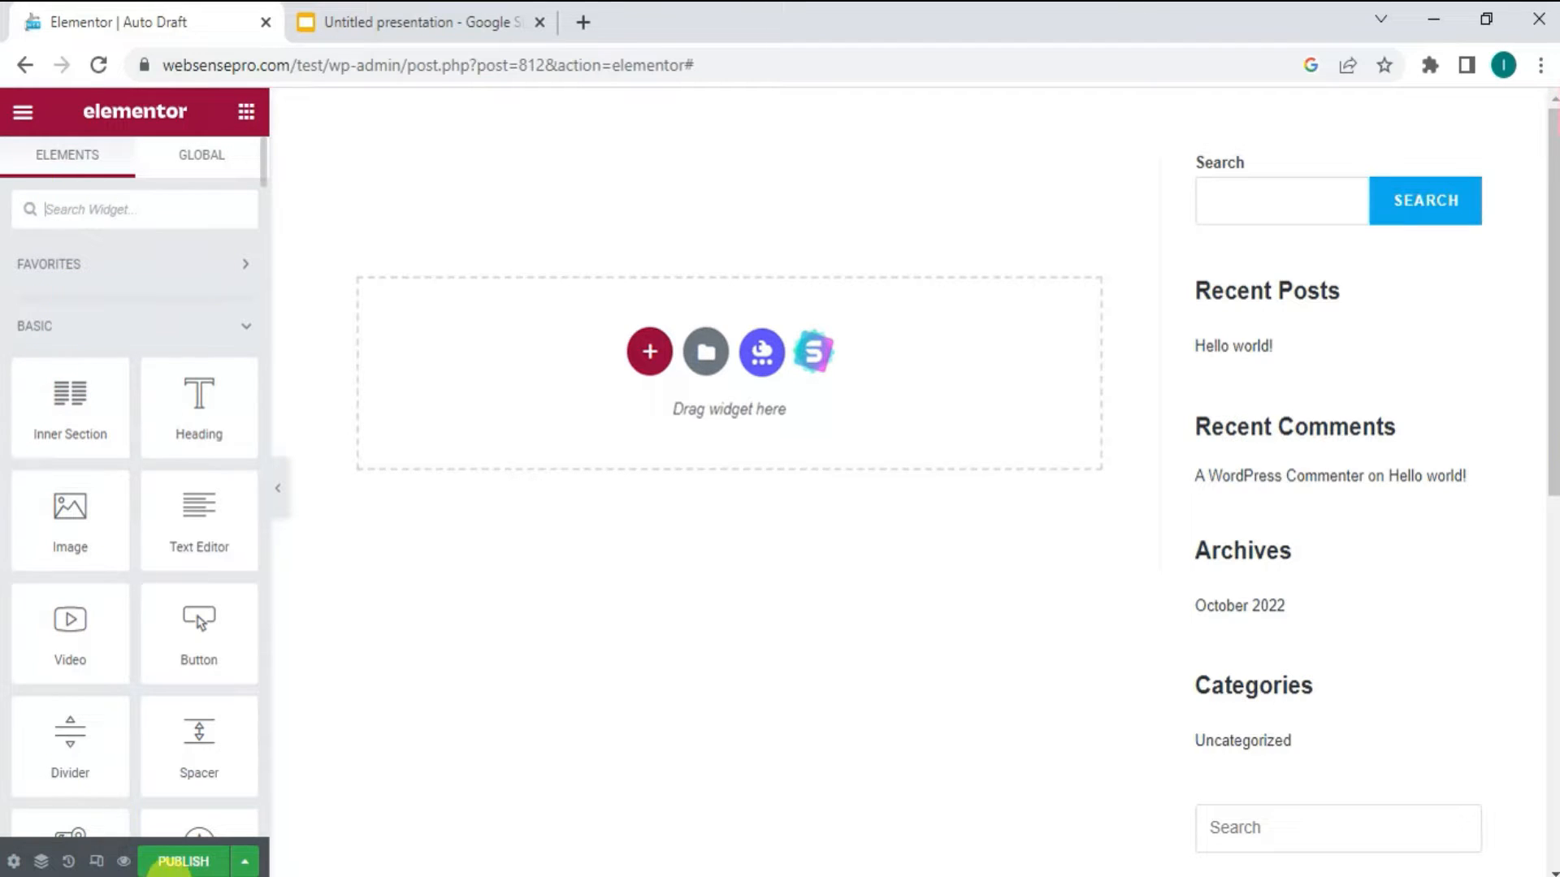
- Add a Heading widget to the empty page and place an Image widget in a new section below it
left_click_drag(181, 390, 463, 320)
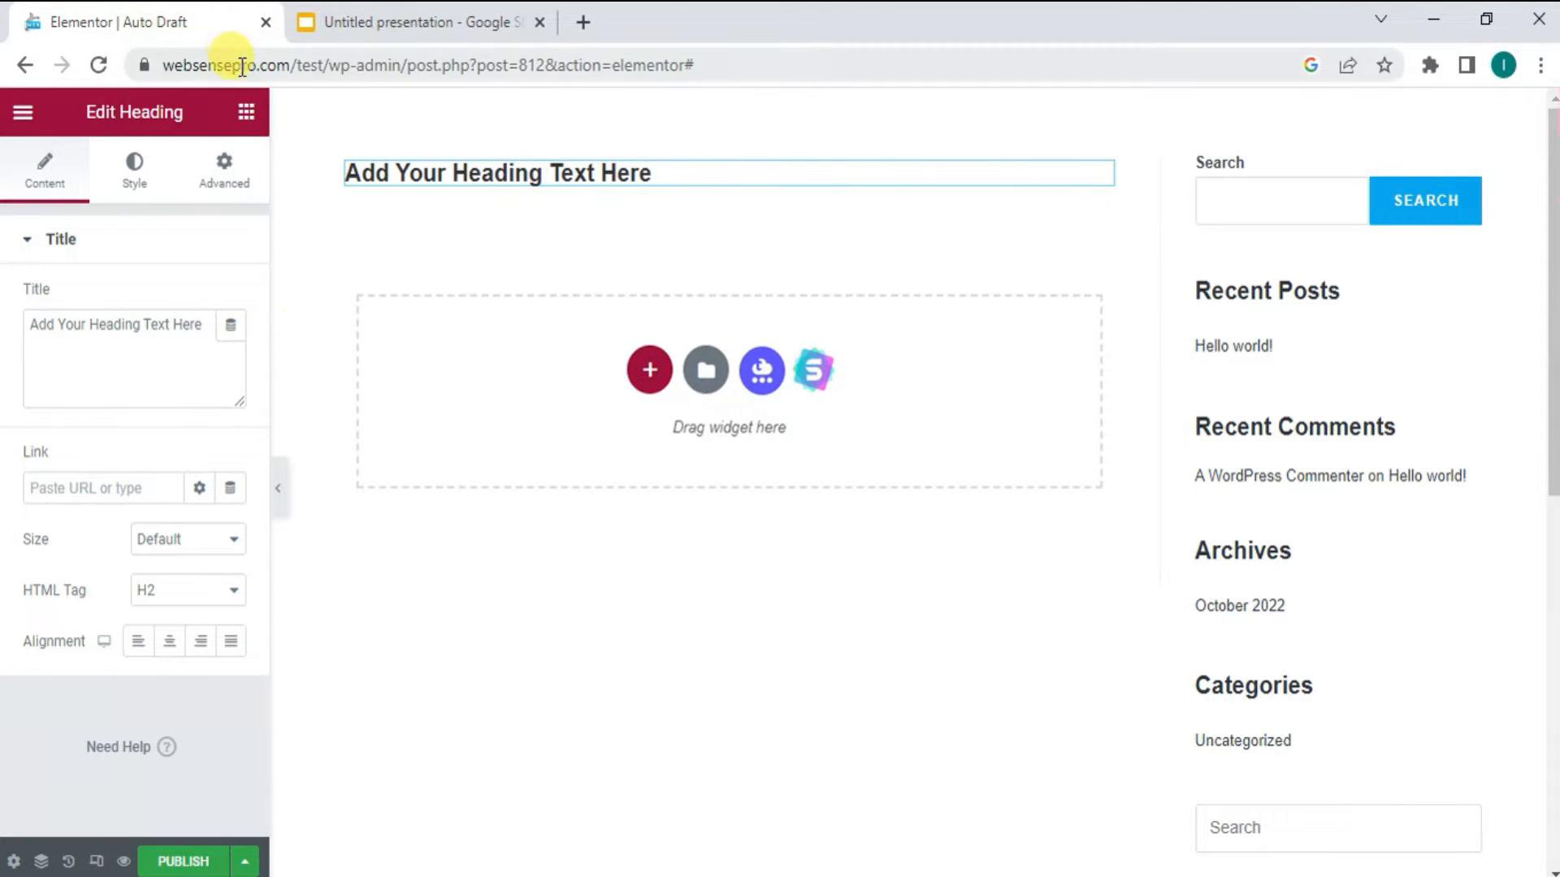
left_click(246, 114)
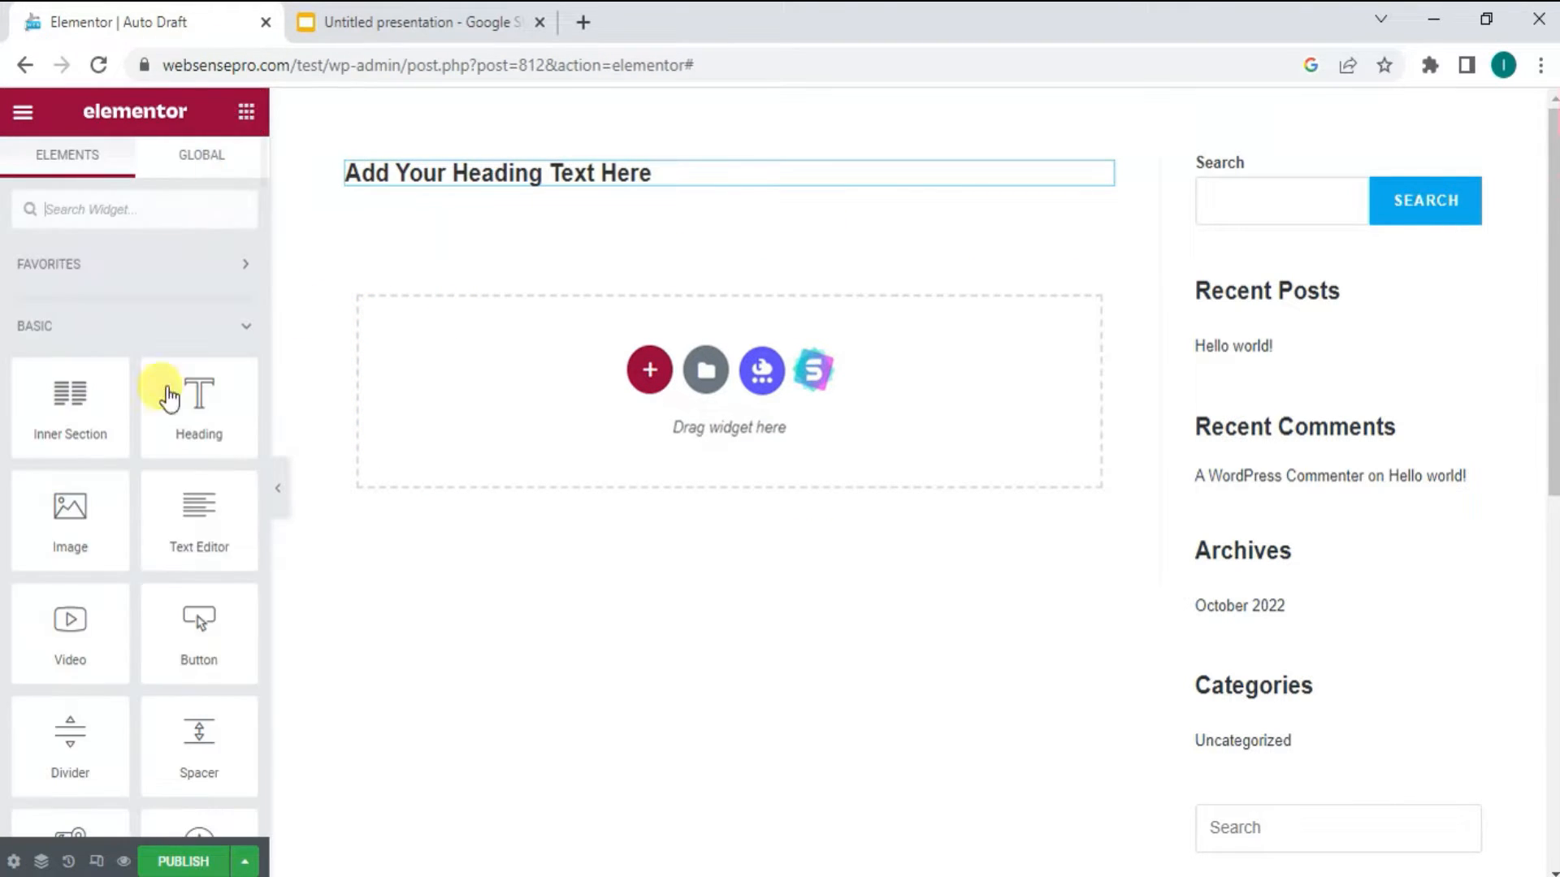
left_click_drag(65, 514, 461, 371)
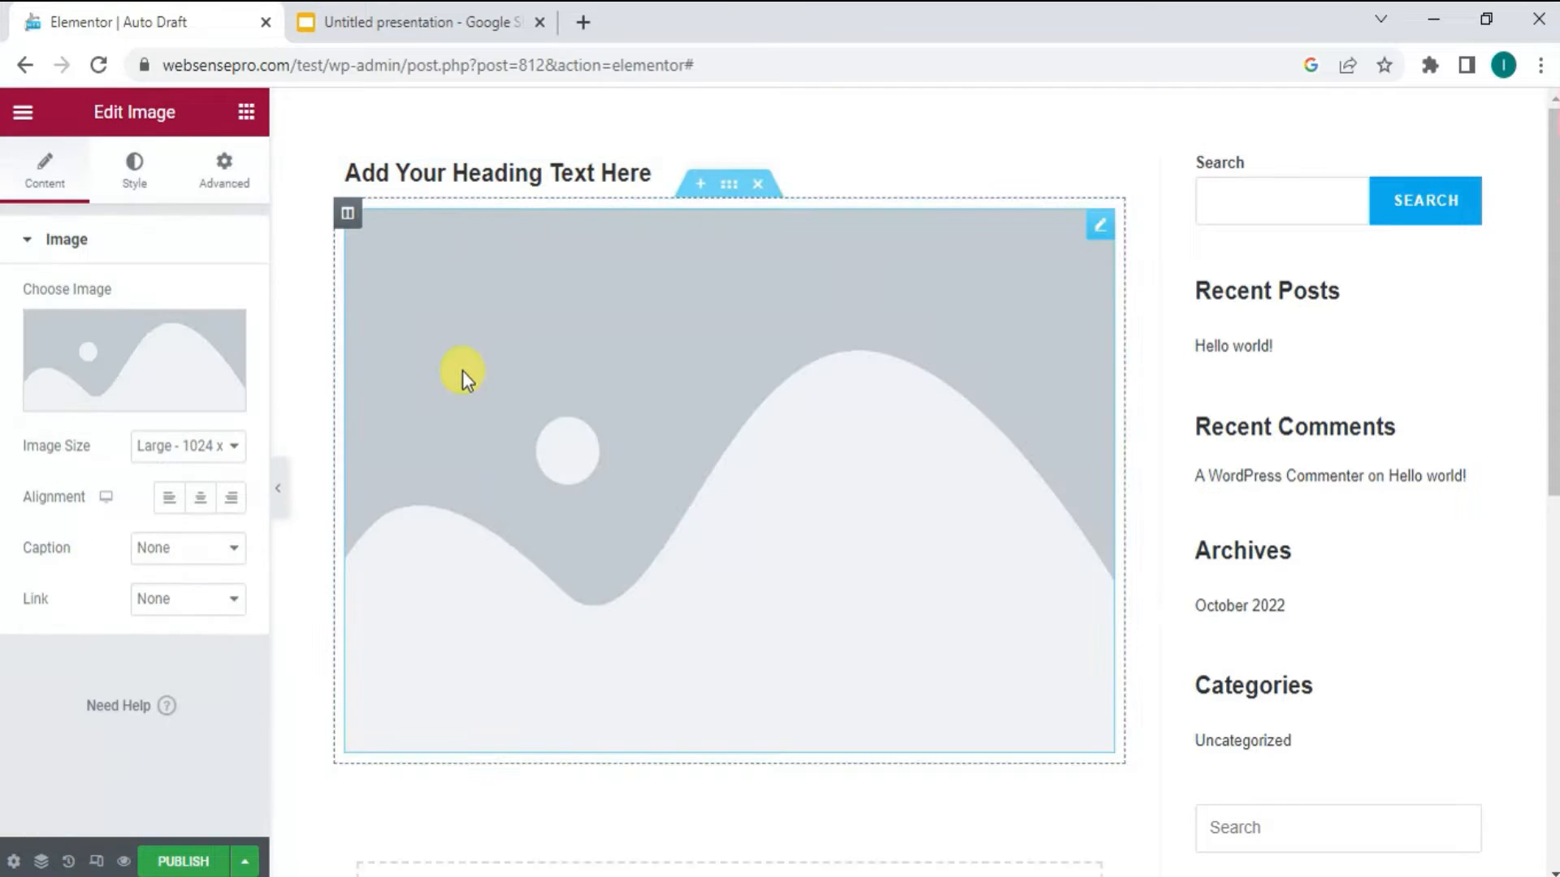
- Set the image widget's picture to download-4.jpg, the laptop desk photo from the media library
left_click(128, 375)
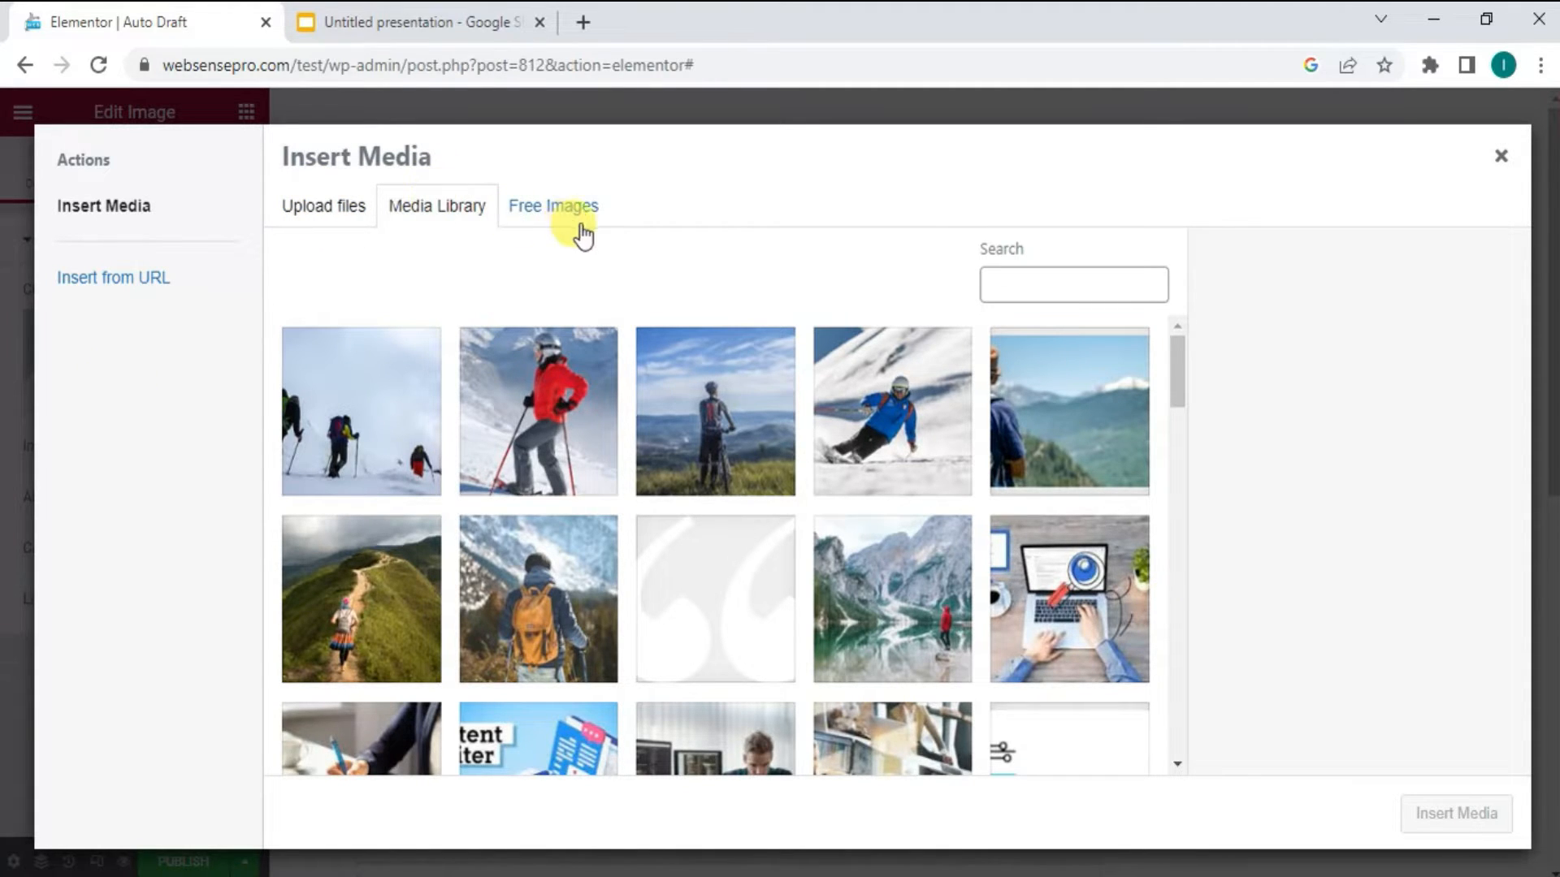
left_click(1088, 605)
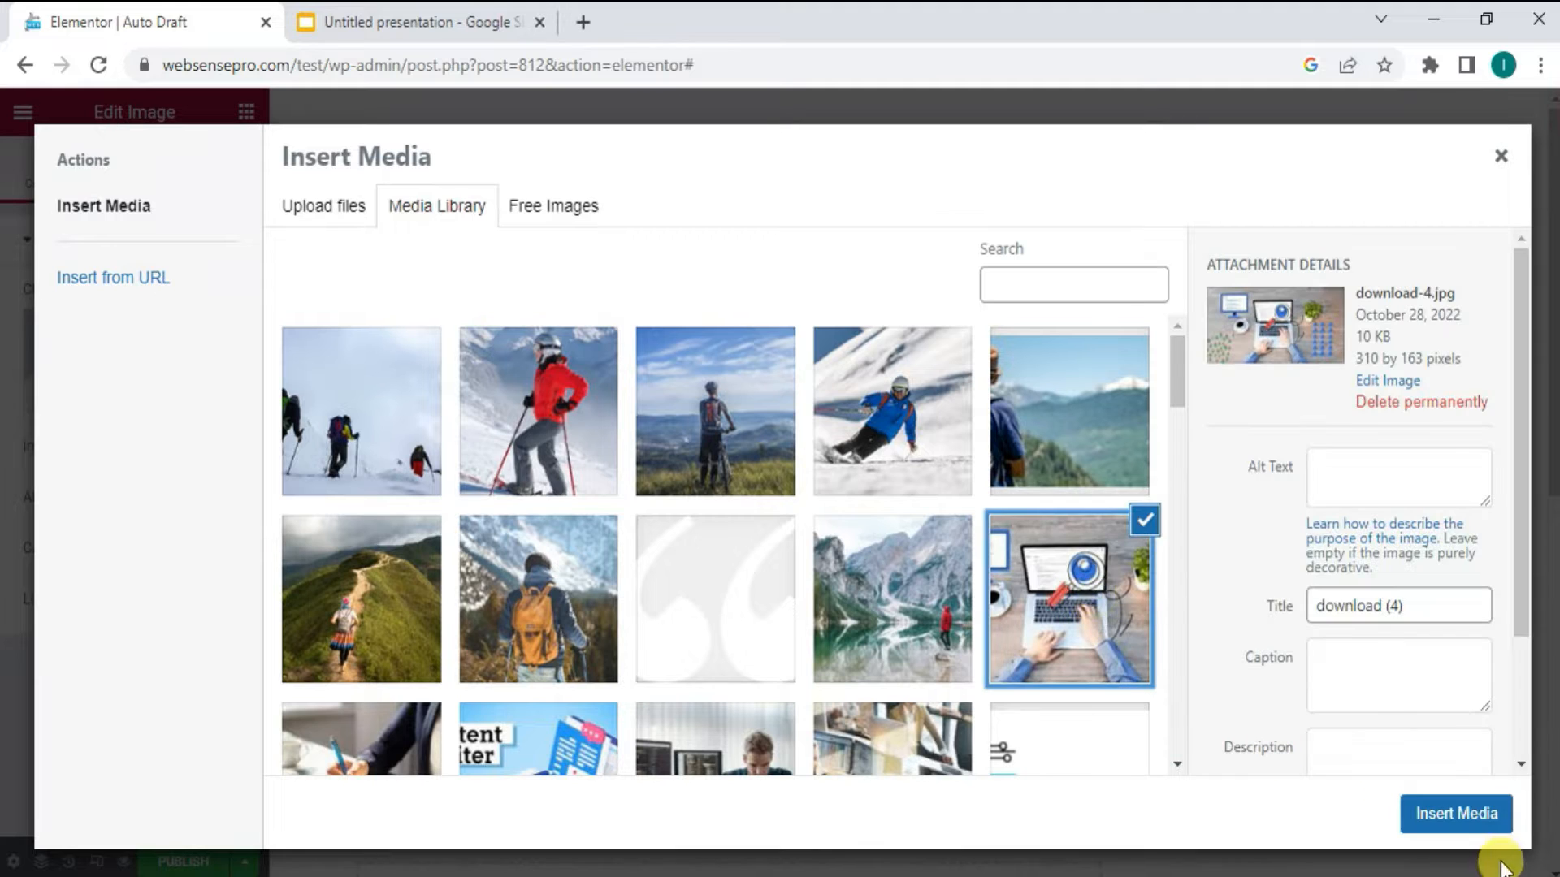
left_click(1469, 815)
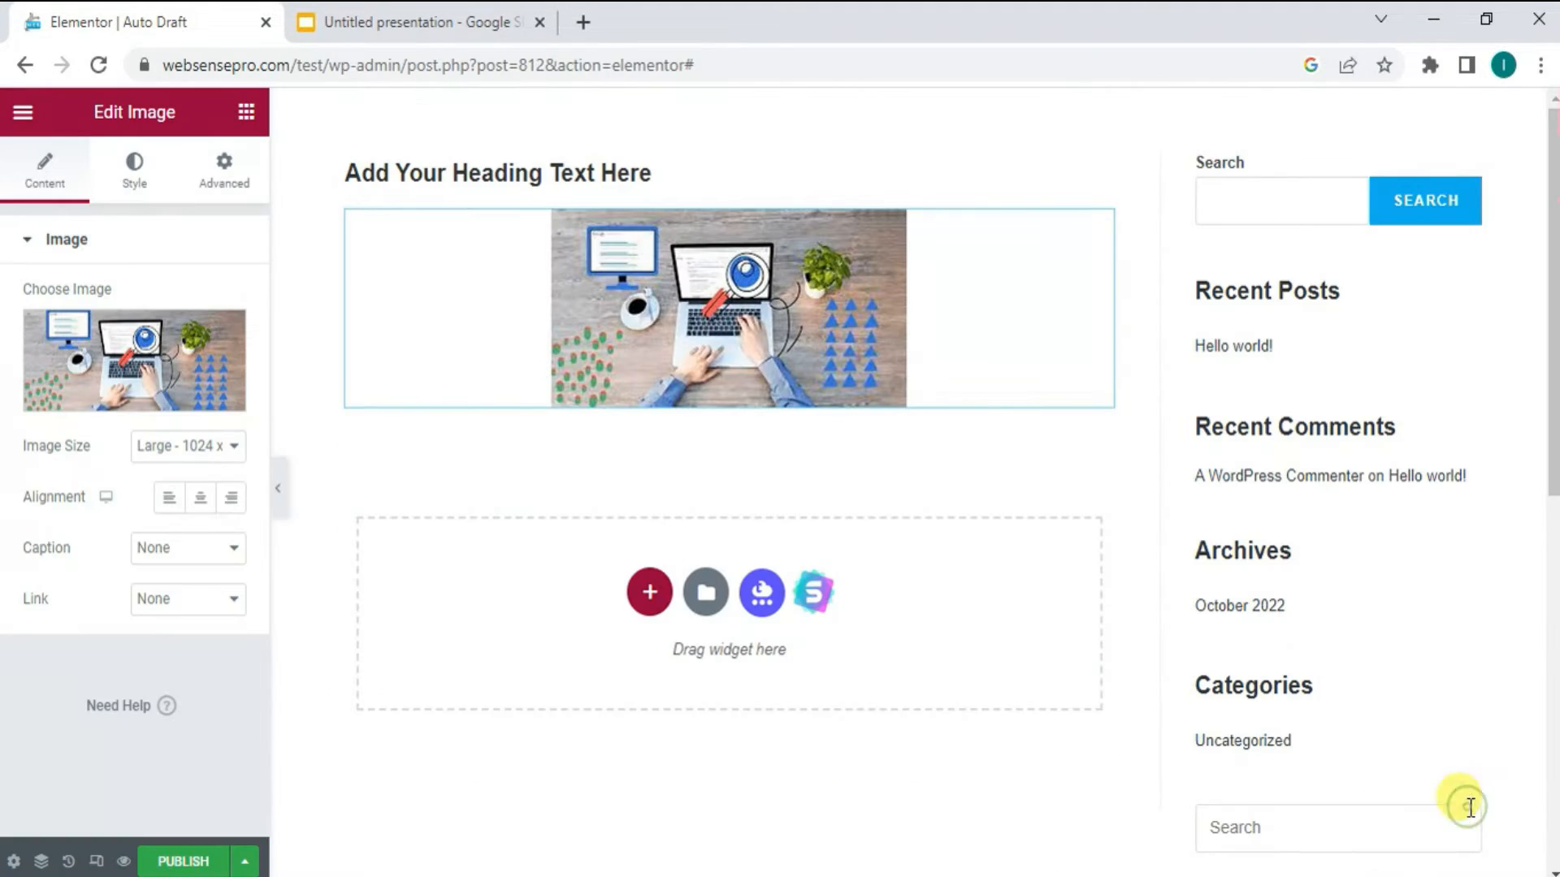
- Center the heading and replace its text with "DIGITAL MEDIA AGENCY"
left_click(657, 174)
left_click(185, 640)
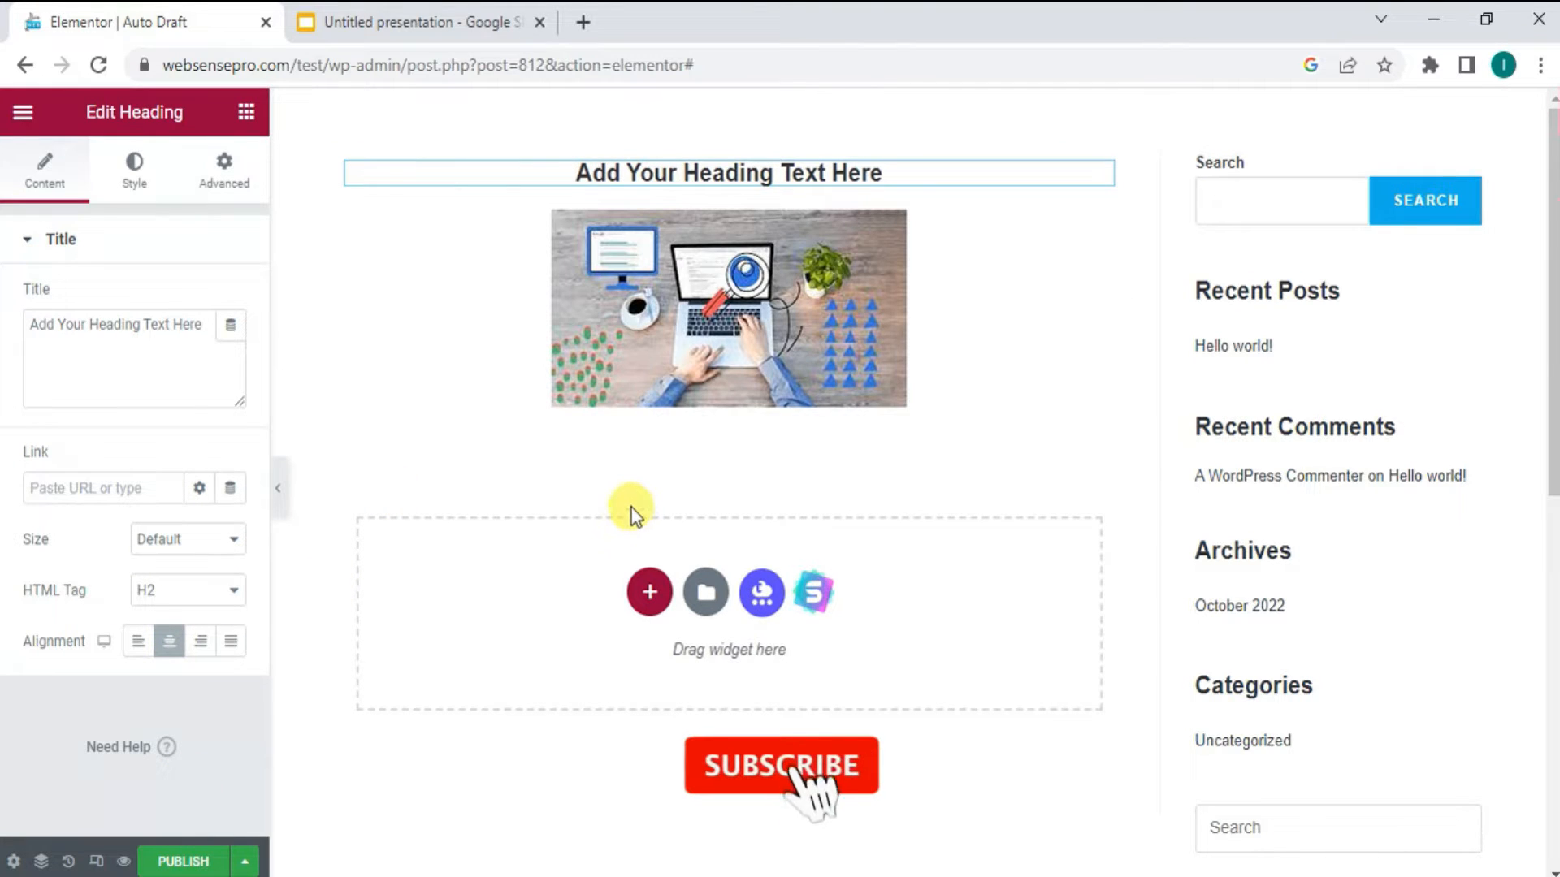
left_click(892, 176)
key("BackSpace")
key("BackSpace")
key("BackSpace")
key("BackSpace")
key("BackSpace")
key("BackSpace")
key("BackSpace")
key("BackSpace")
key("BackSpace")
key("BackSpace")
key("BackSpace")
key("BackSpace")
key("BackSpace")
key("BackSpace")
key("BackSpace")
key("BackSpace")
key("BackSpace")
key("BackSpace")
key("BackSpace")
key("BackSpace")
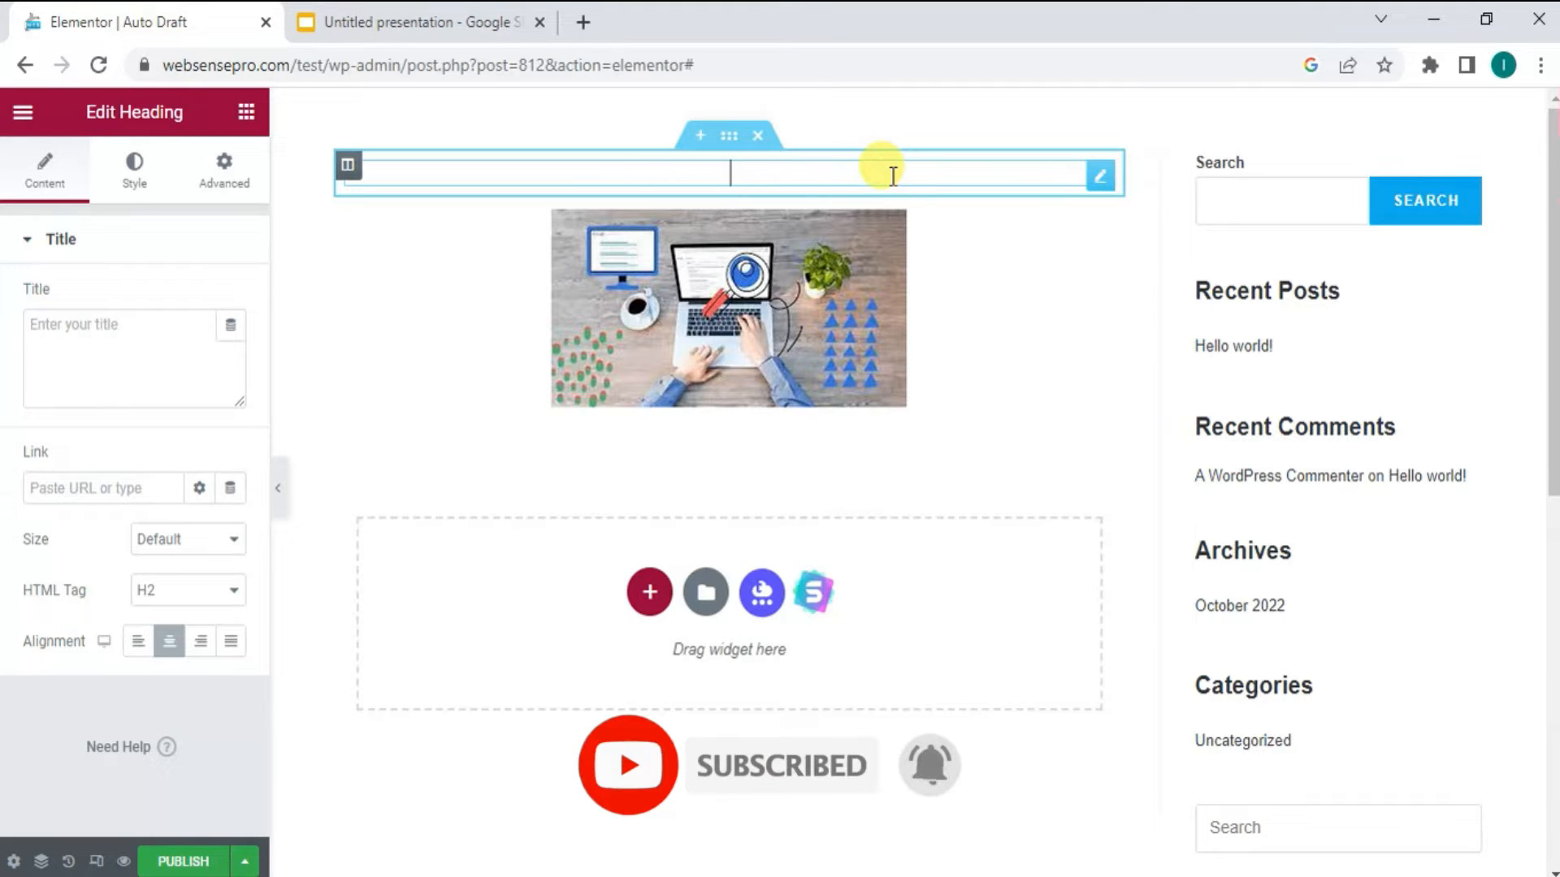
type("DIG")
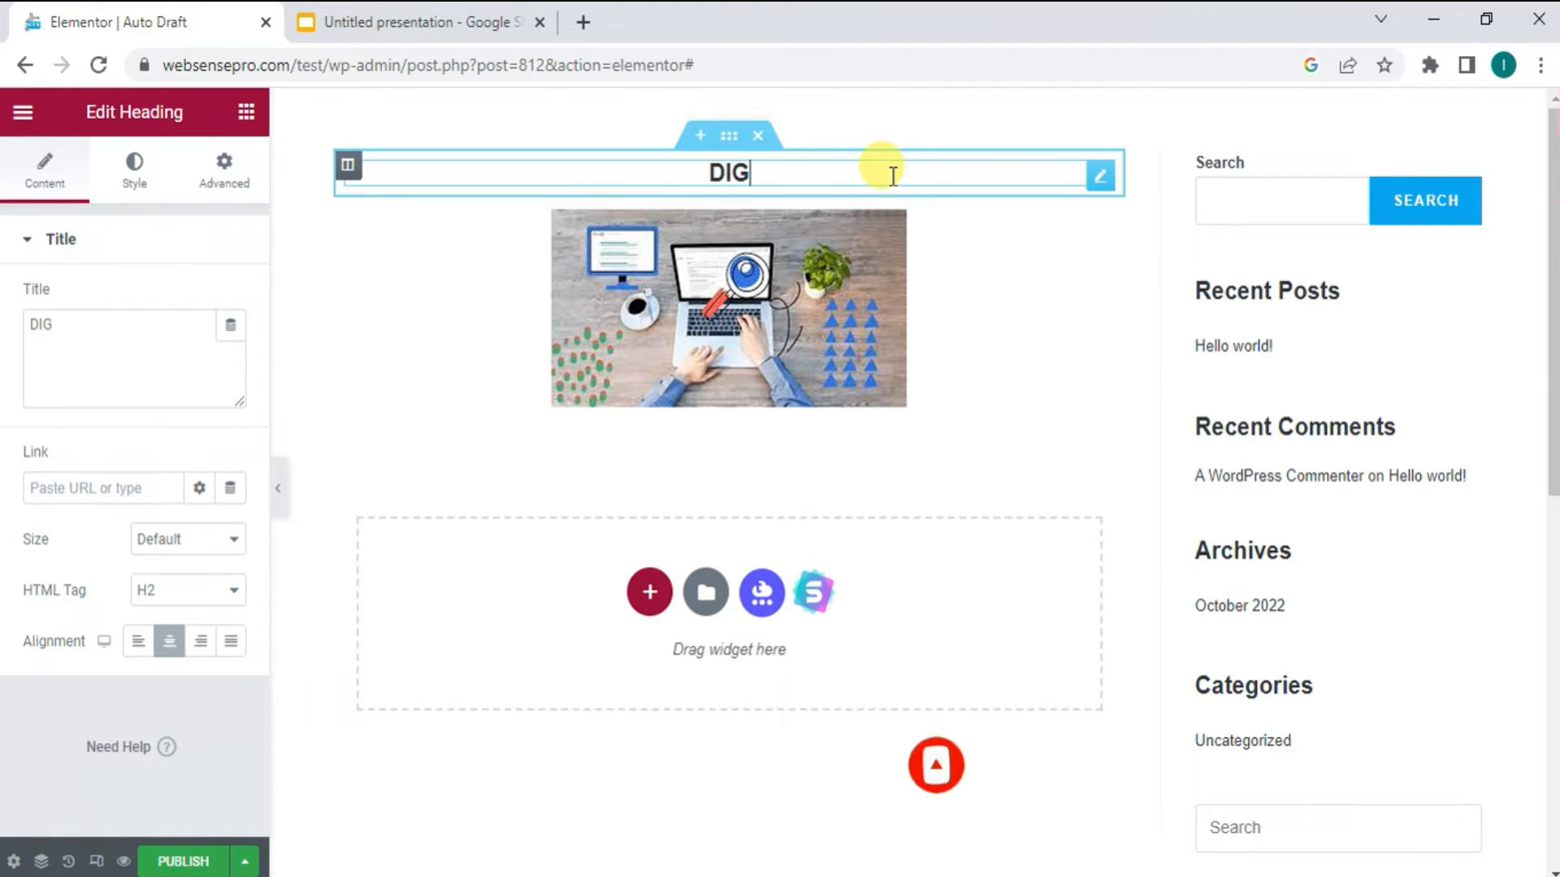
type("ITAL M")
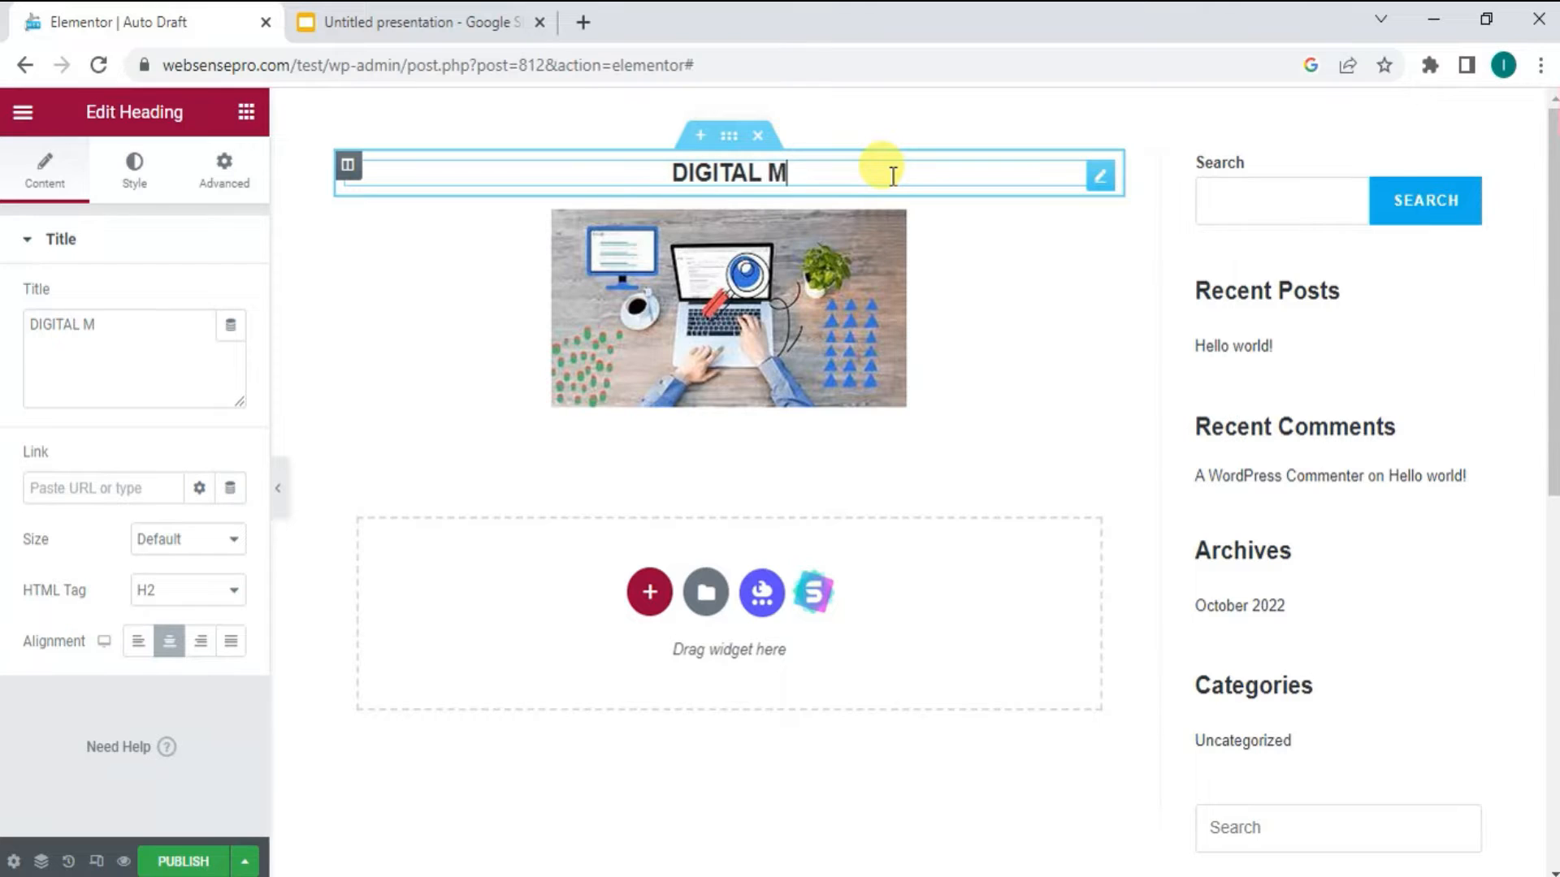
type("EDIA AGENCY")
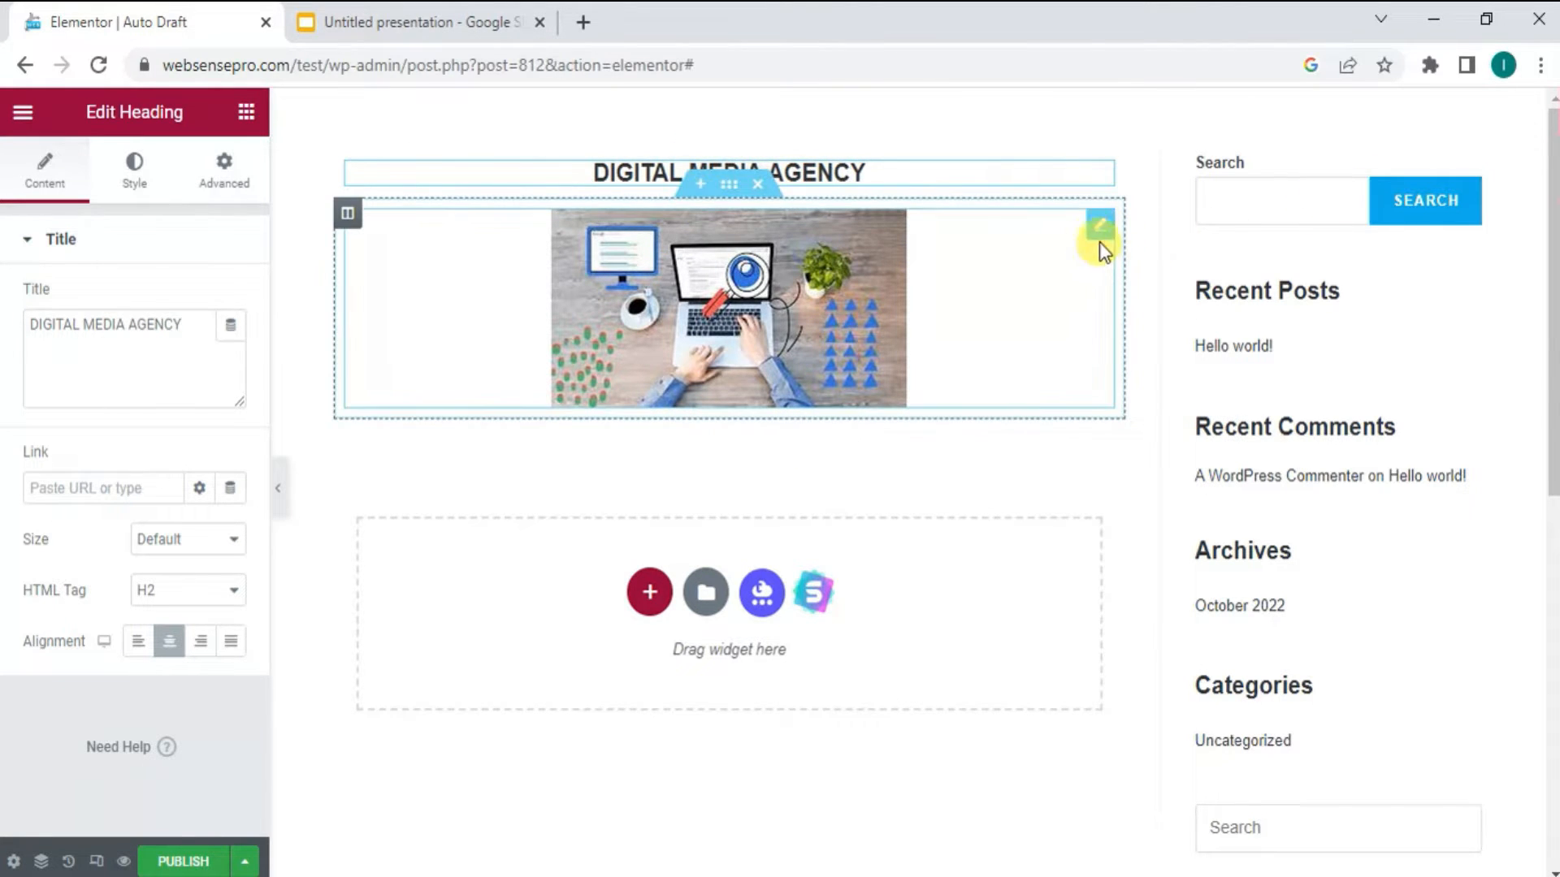
- Set the image widget's top margin to -60 px with the other sides at 0, pulling the image up over the heading
left_click(1101, 226)
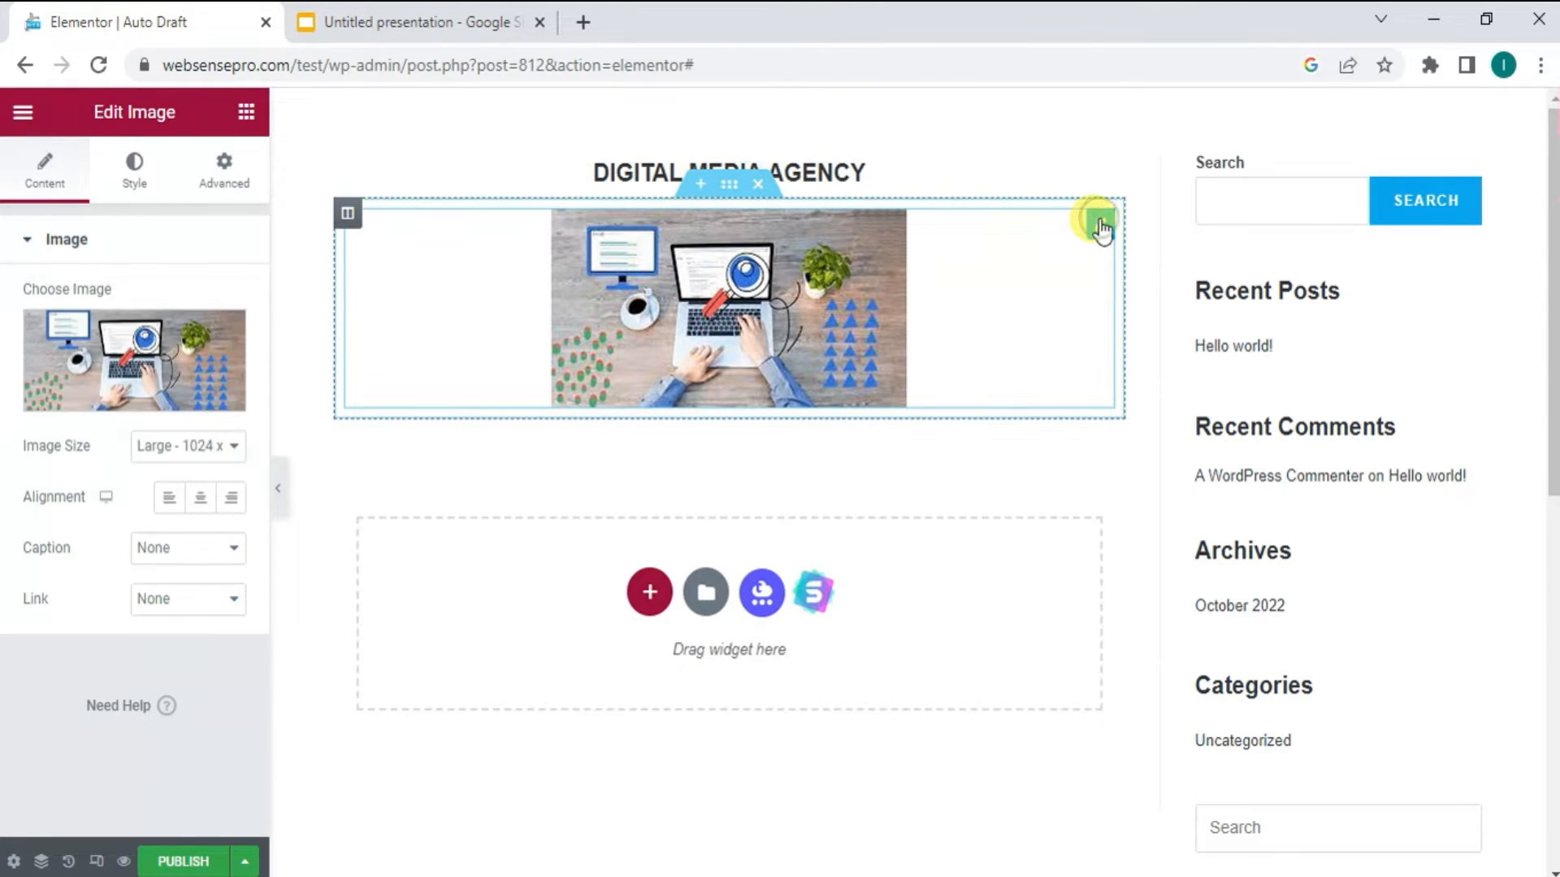
left_click(239, 176)
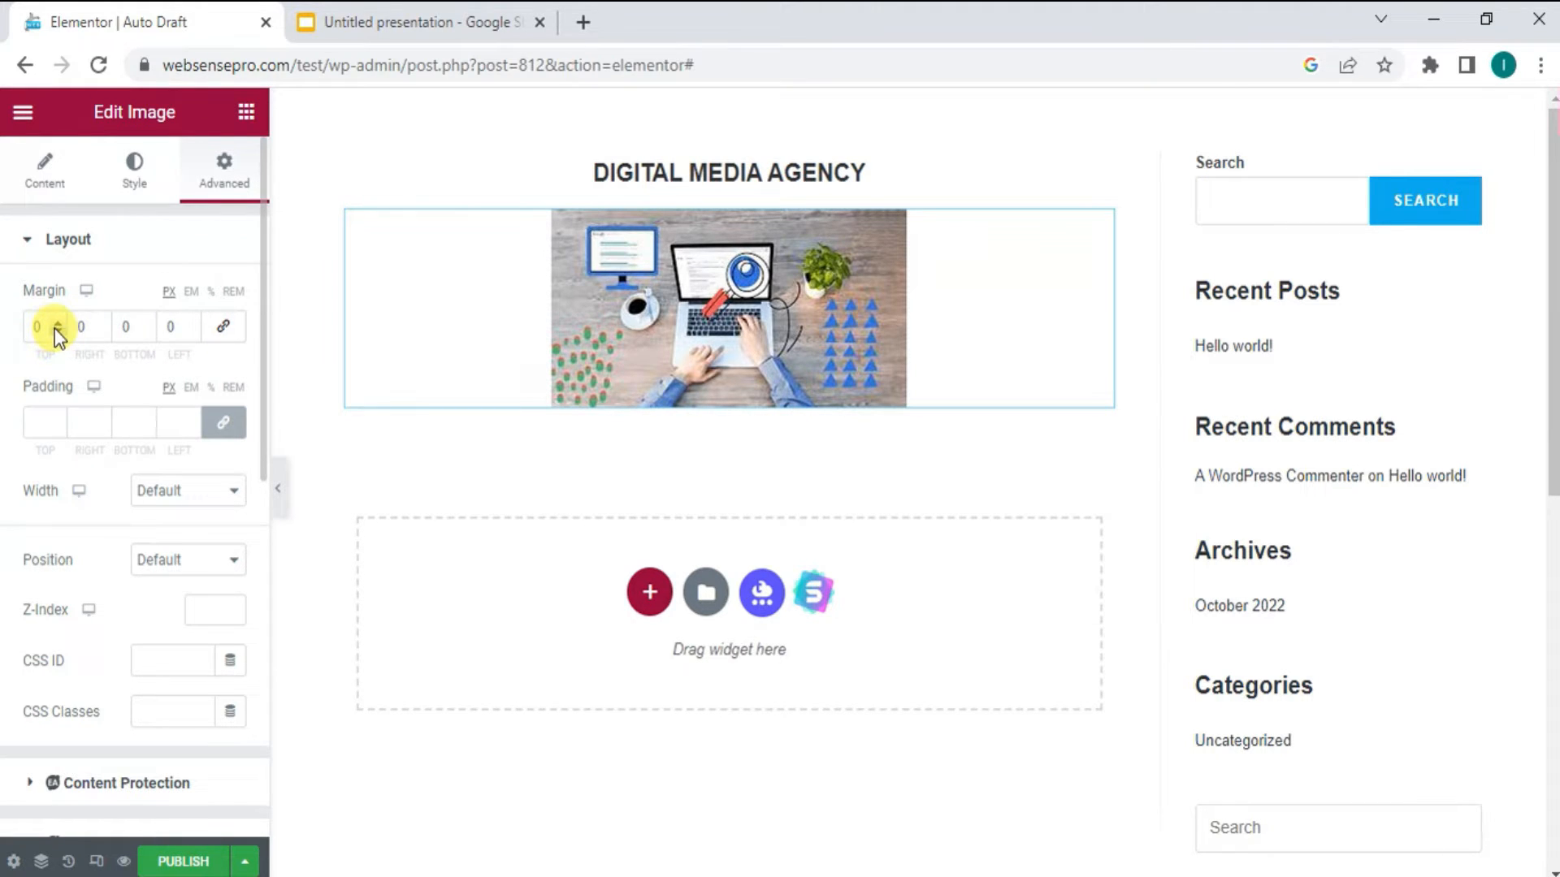
left_click_drag(60, 332, 60, 329)
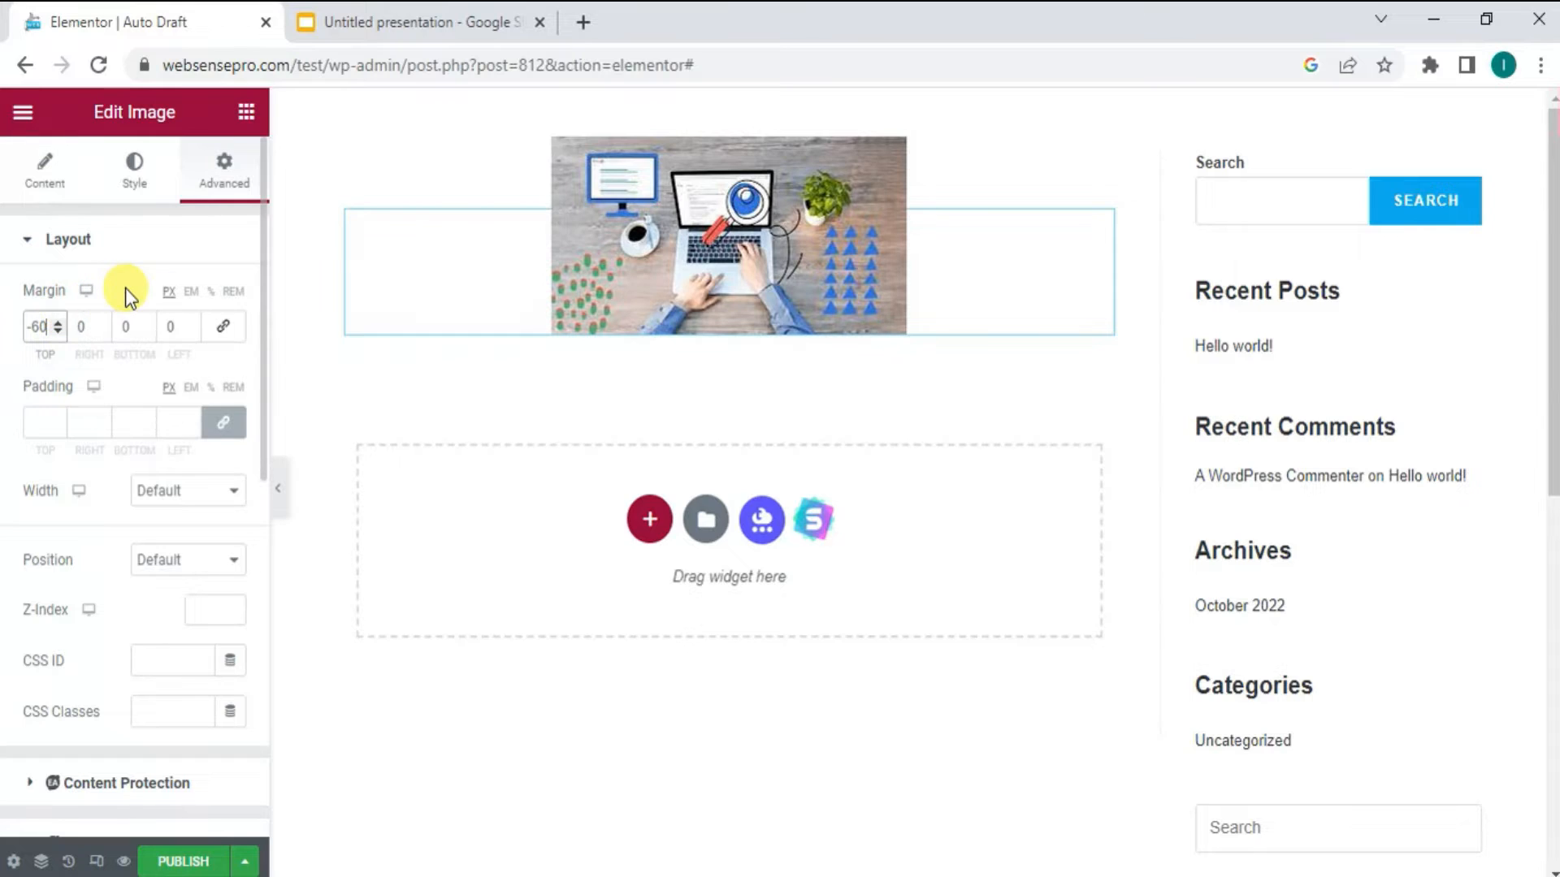
- Select the hidden heading through the Navigator and set its z-index to 9 to bring it in front of the image
right_click(979, 146)
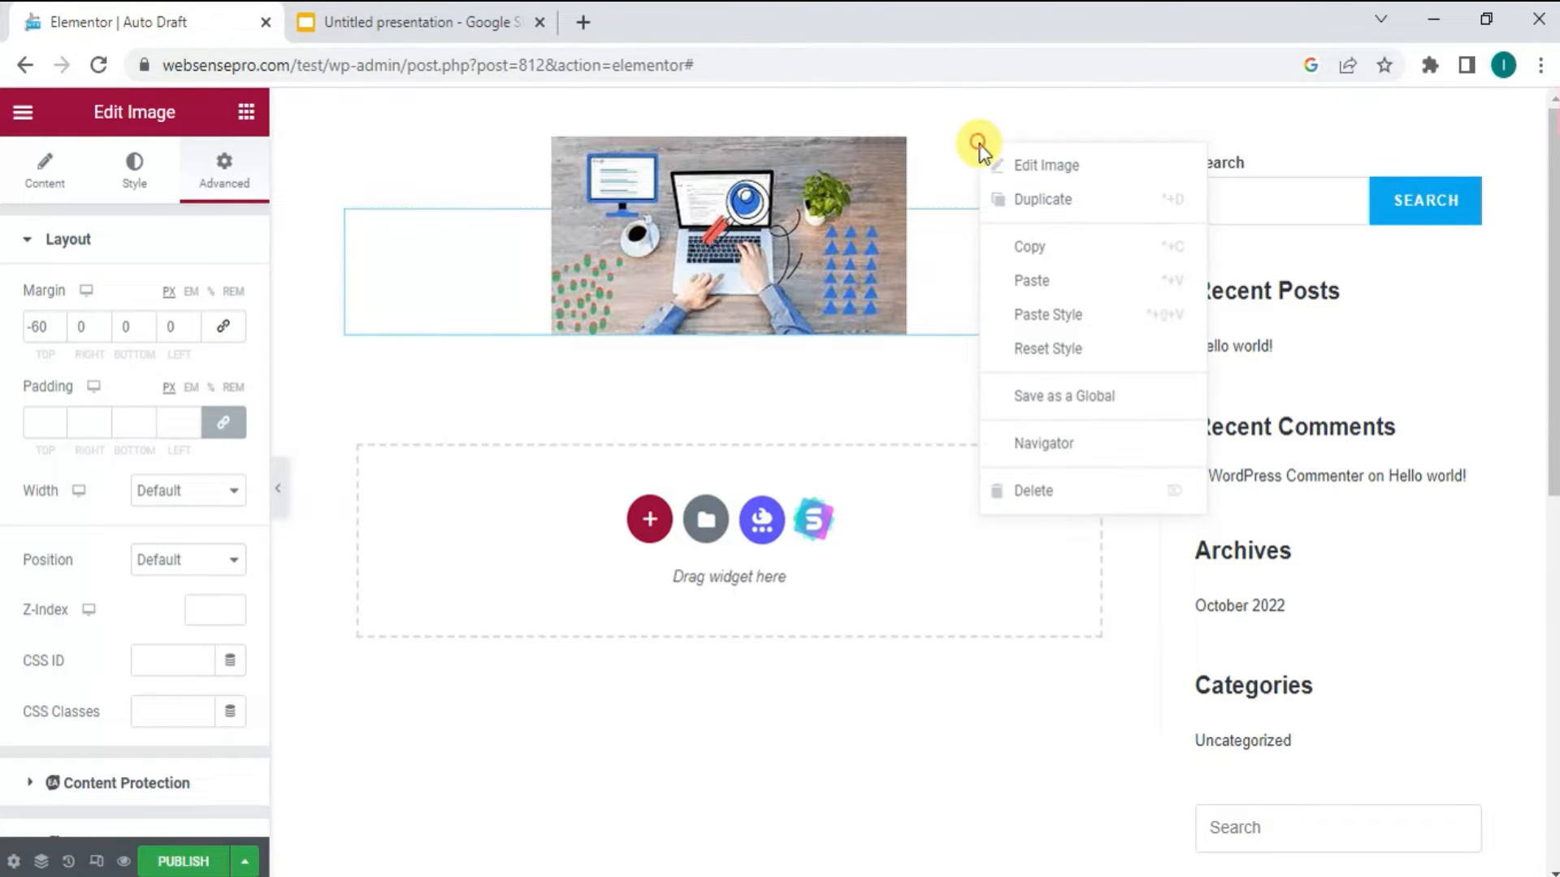
left_click(1048, 445)
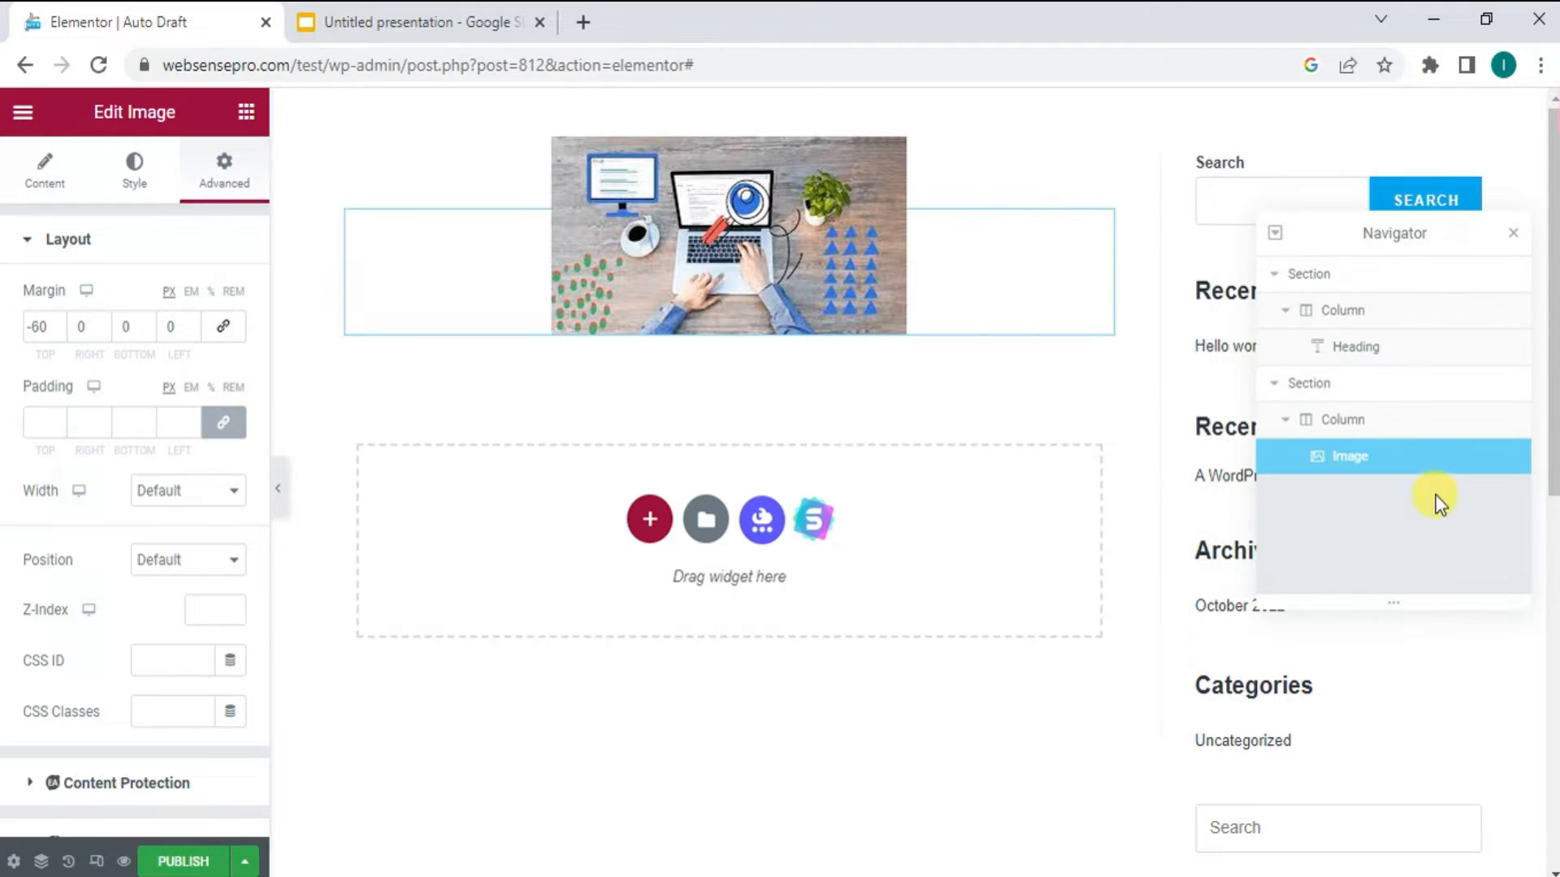
left_click(1375, 354)
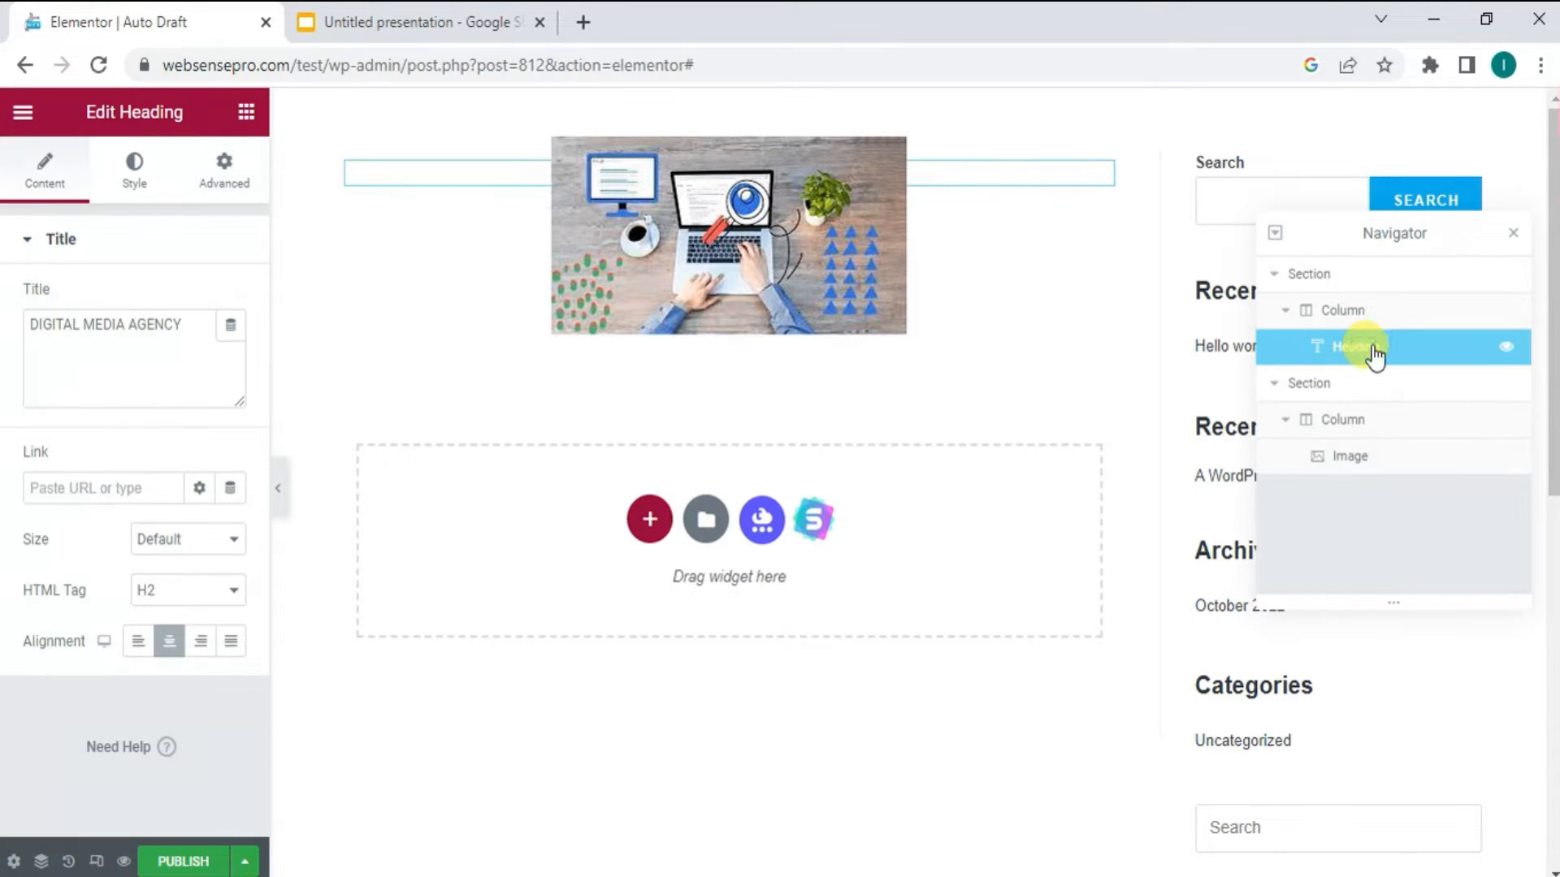
left_click(235, 180)
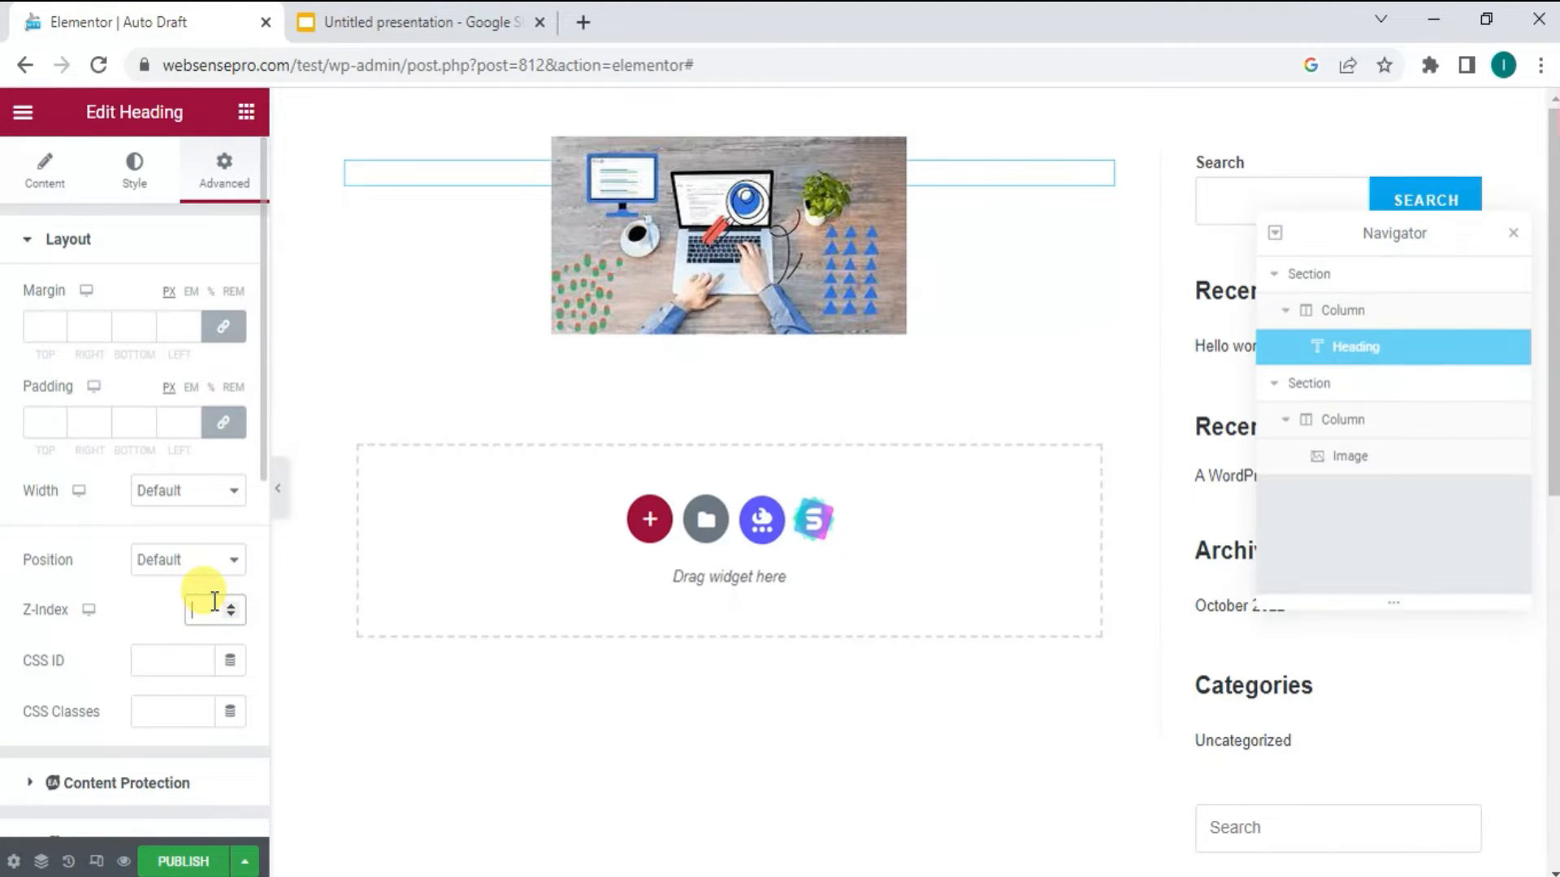
type("9")
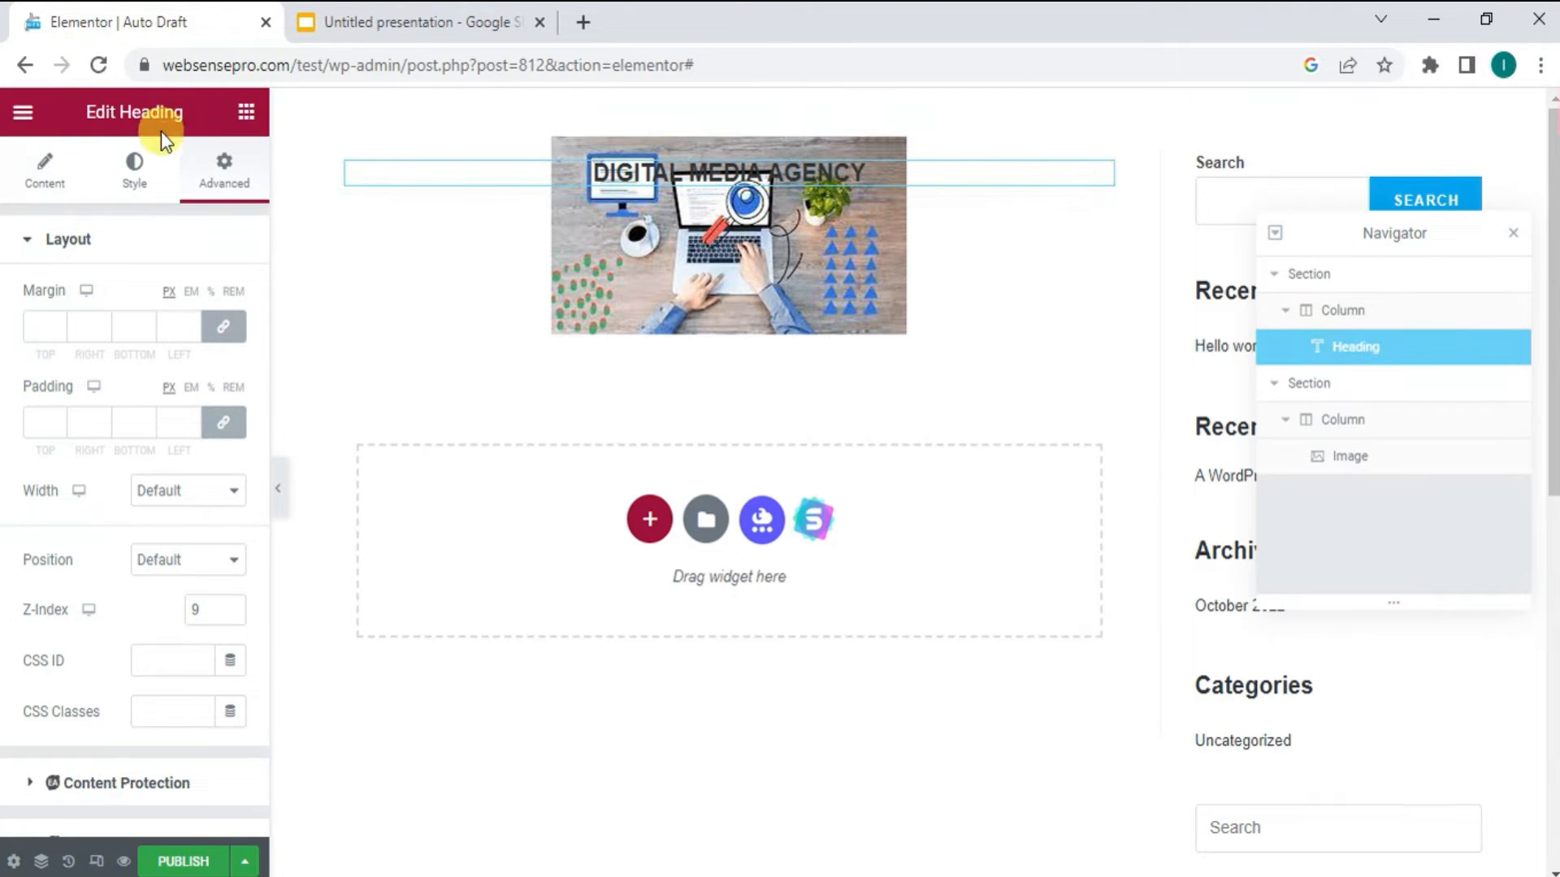
- Set the heading's position to Absolute, move it down over the middle of the image, and close the Navigator
left_click(185, 564)
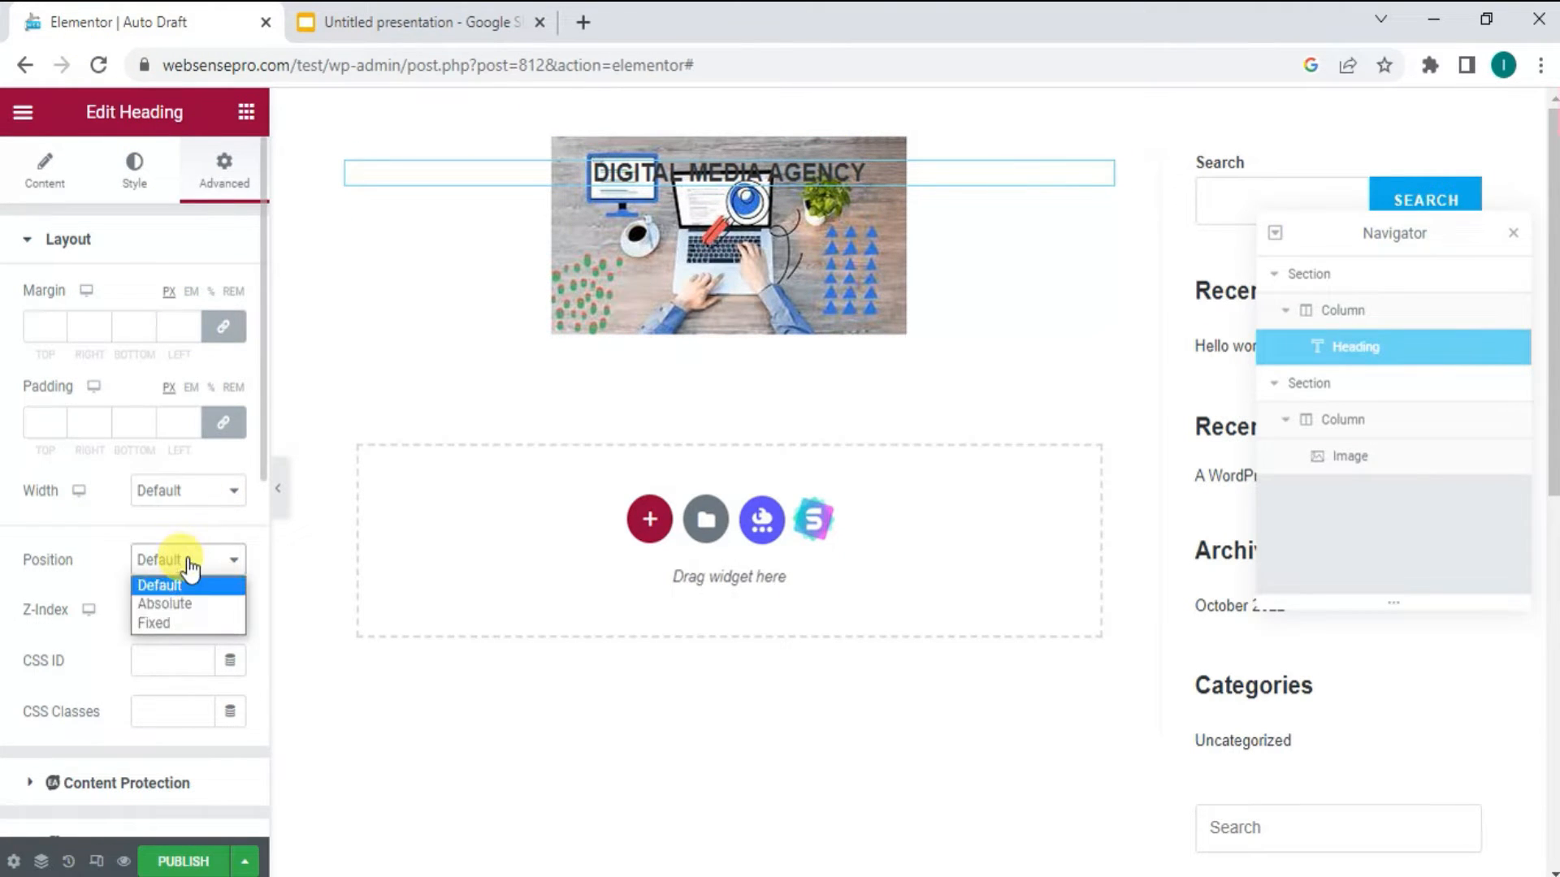
left_click(186, 602)
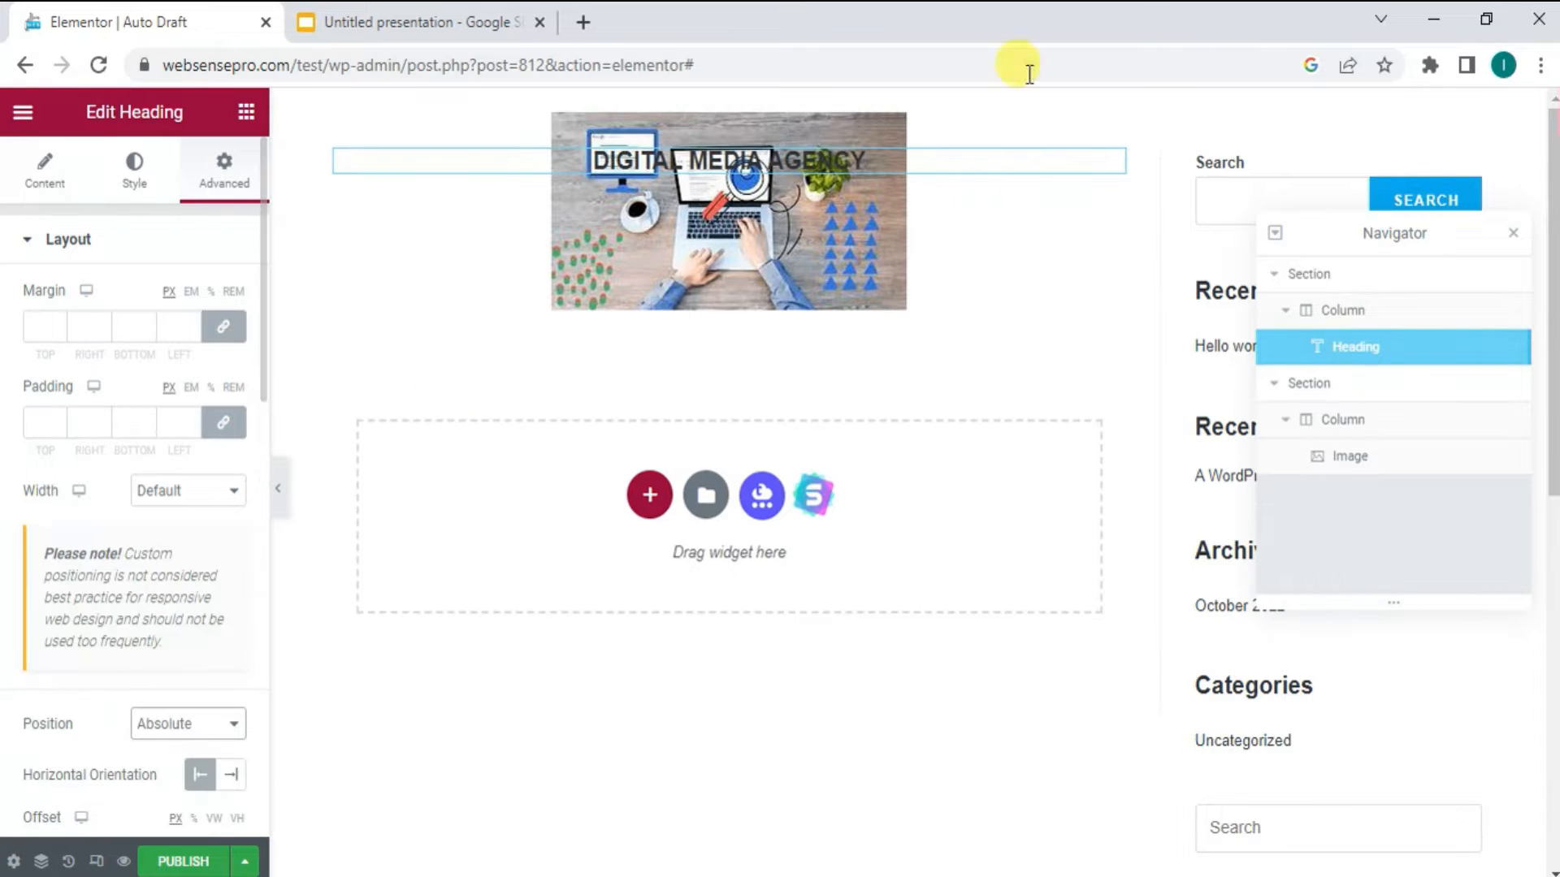
left_click_drag(876, 159, 866, 195)
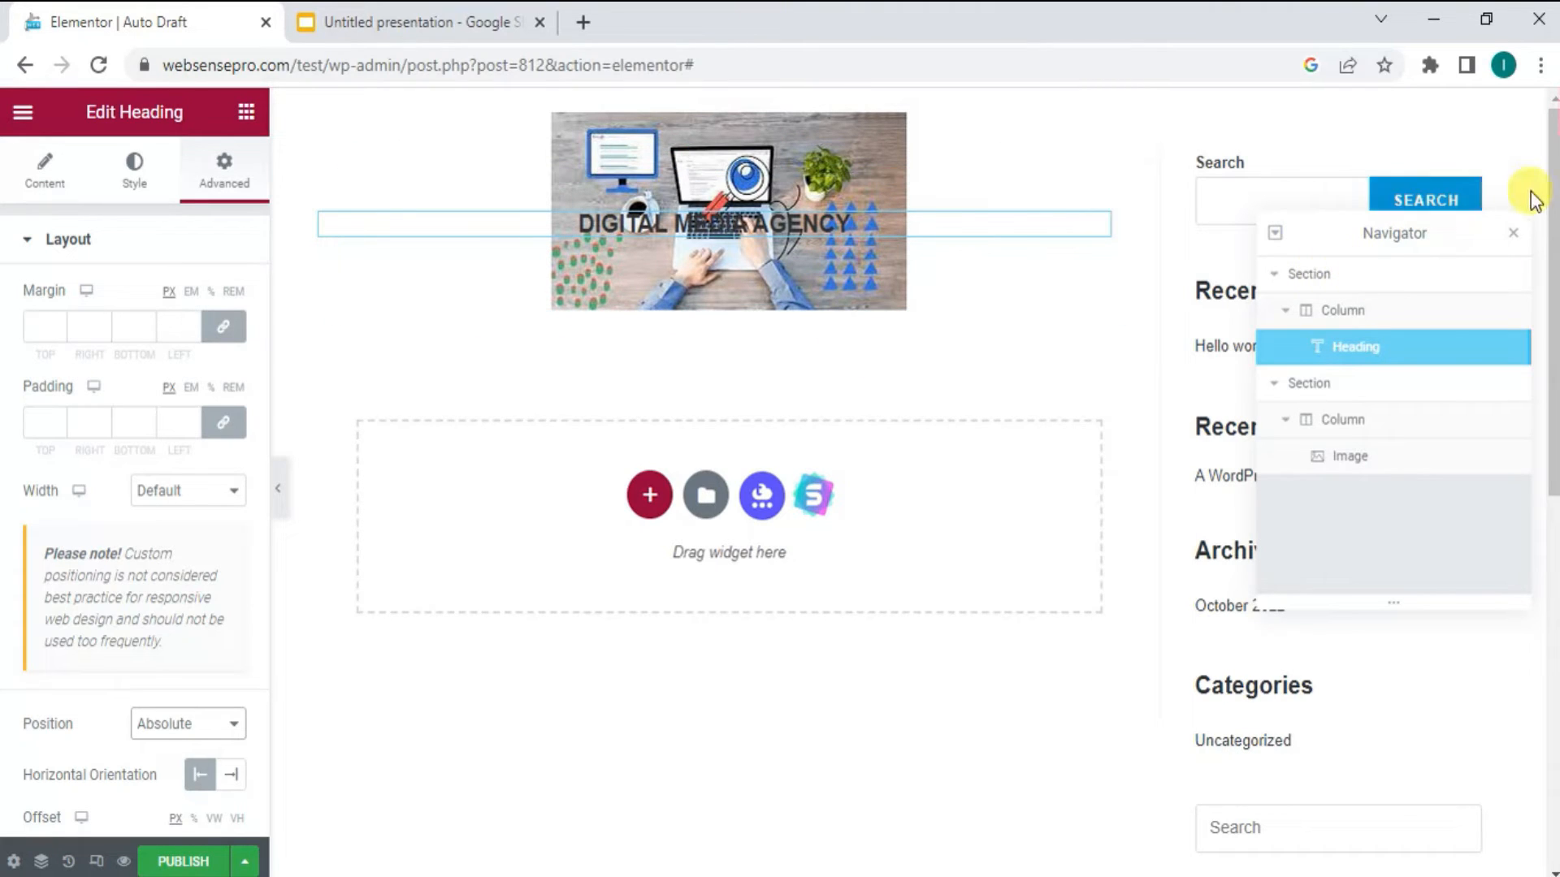
left_click(1512, 242)
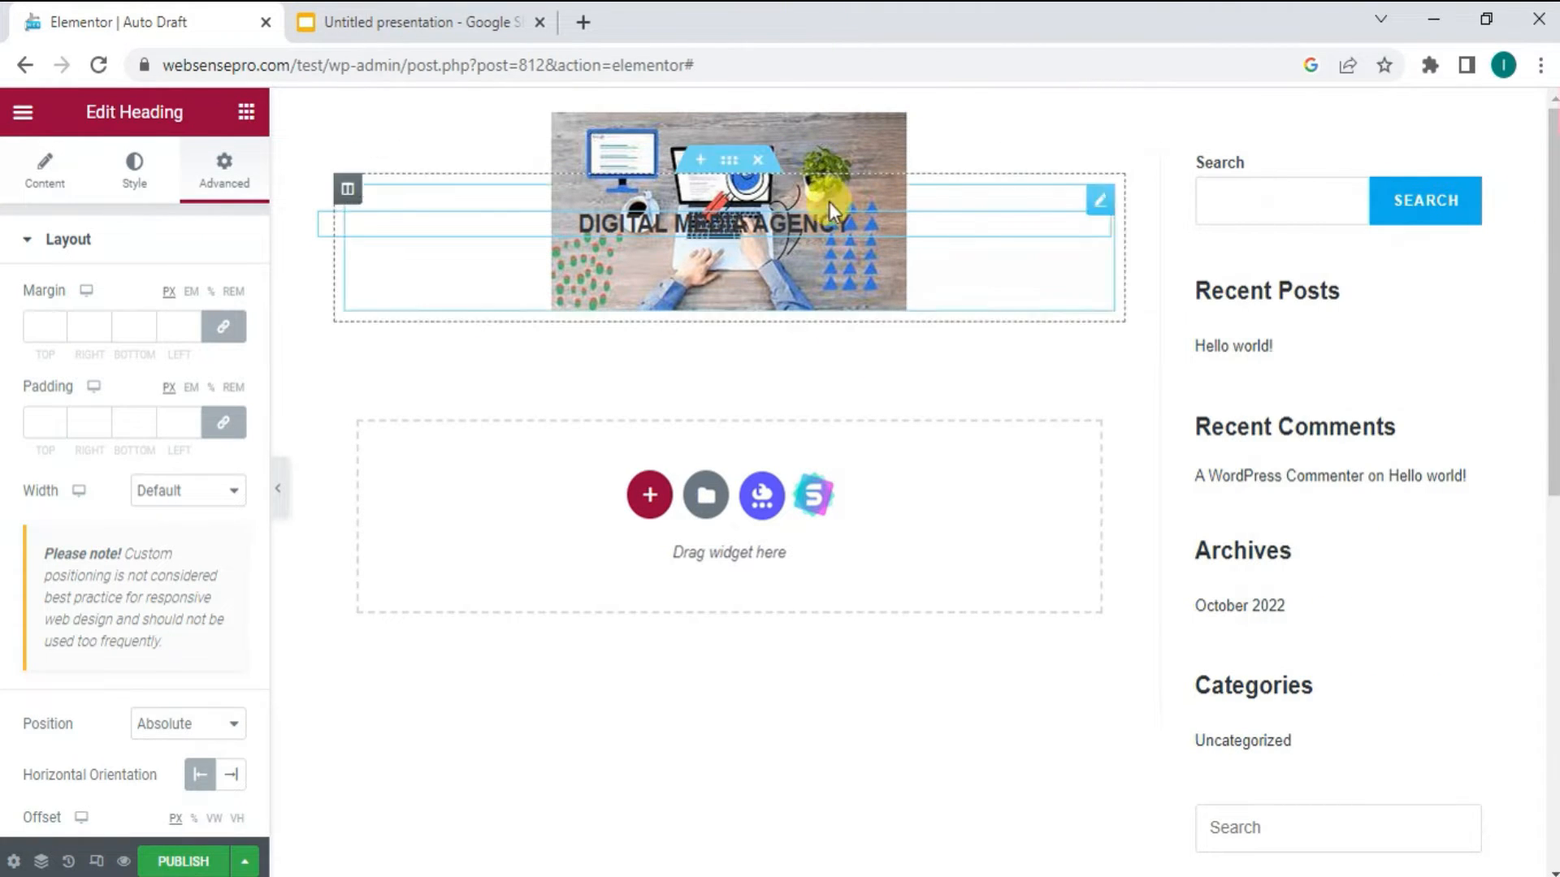
- Delete the image section and the heading section to empty the page
left_click(760, 161)
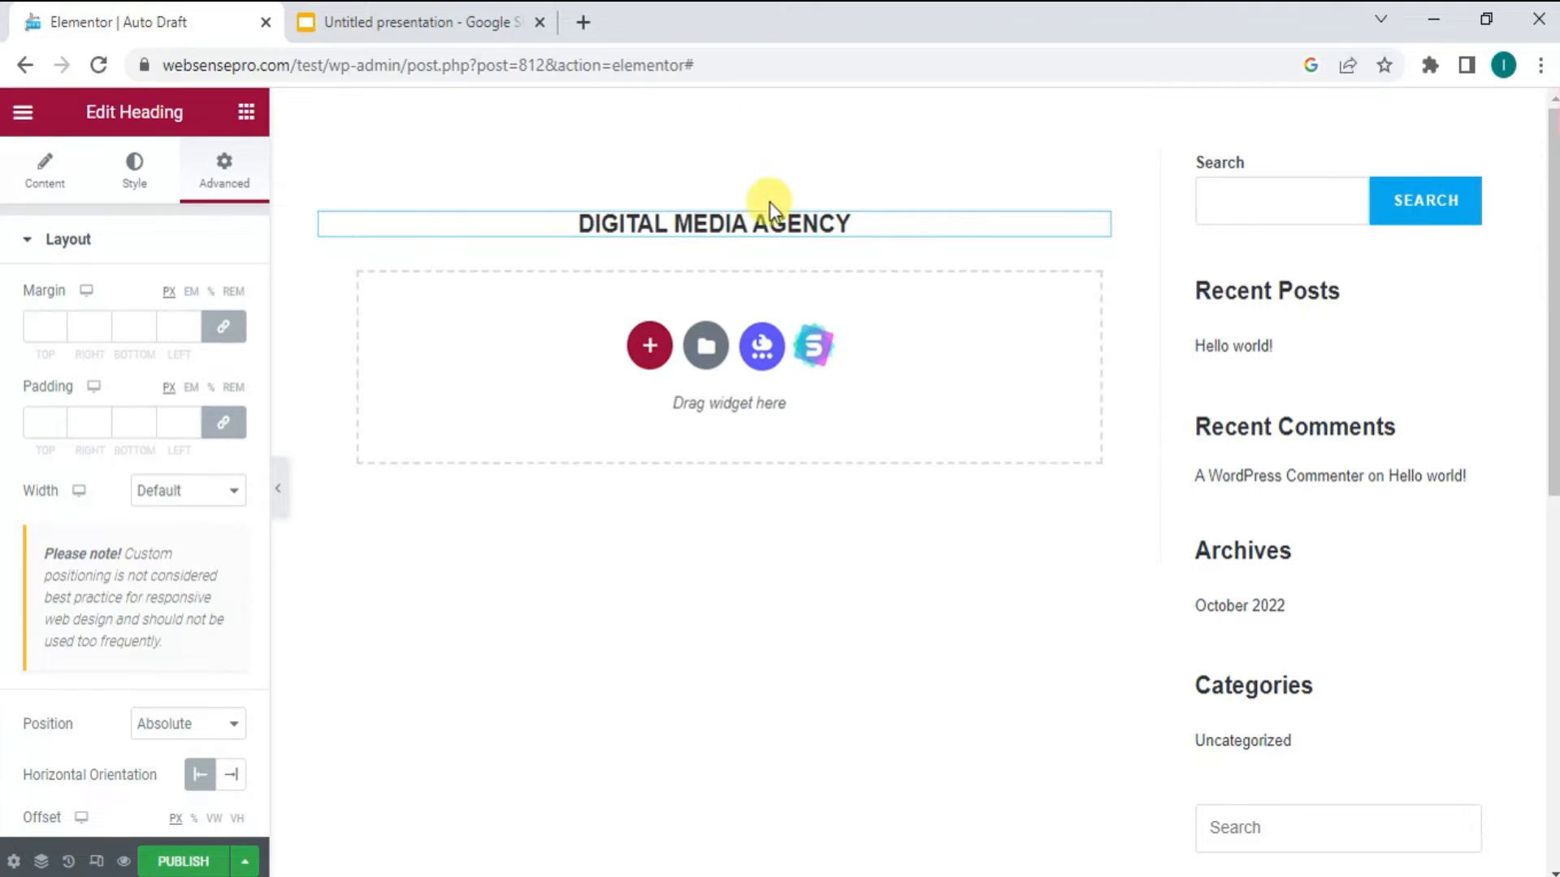
left_click(768, 143)
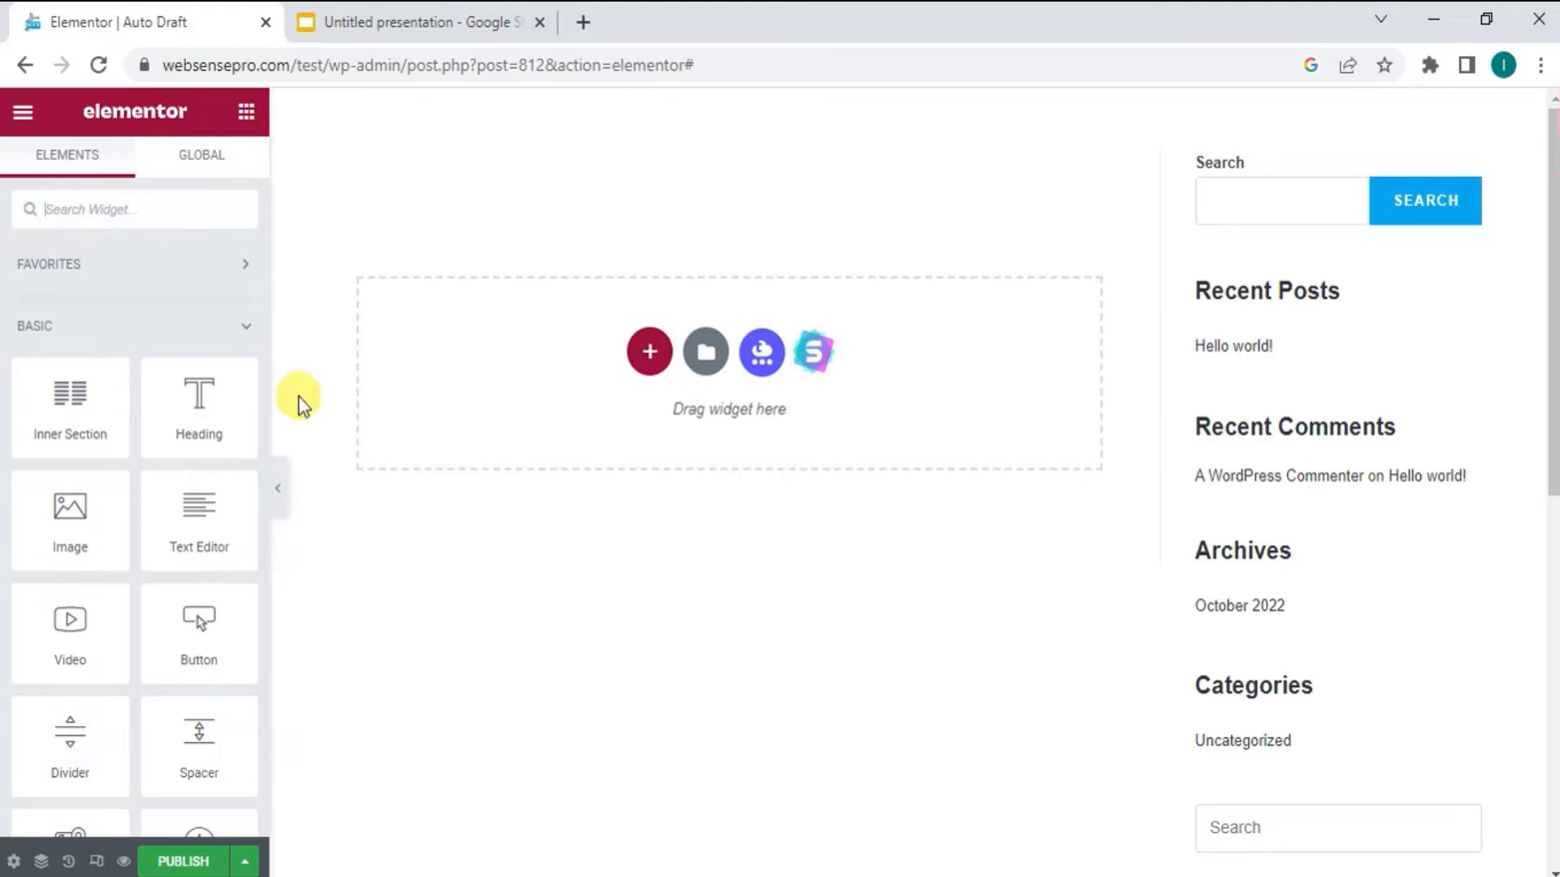
- Add a new Heading widget to the page and place a Video widget in a section below it
left_click_drag(202, 419, 484, 340)
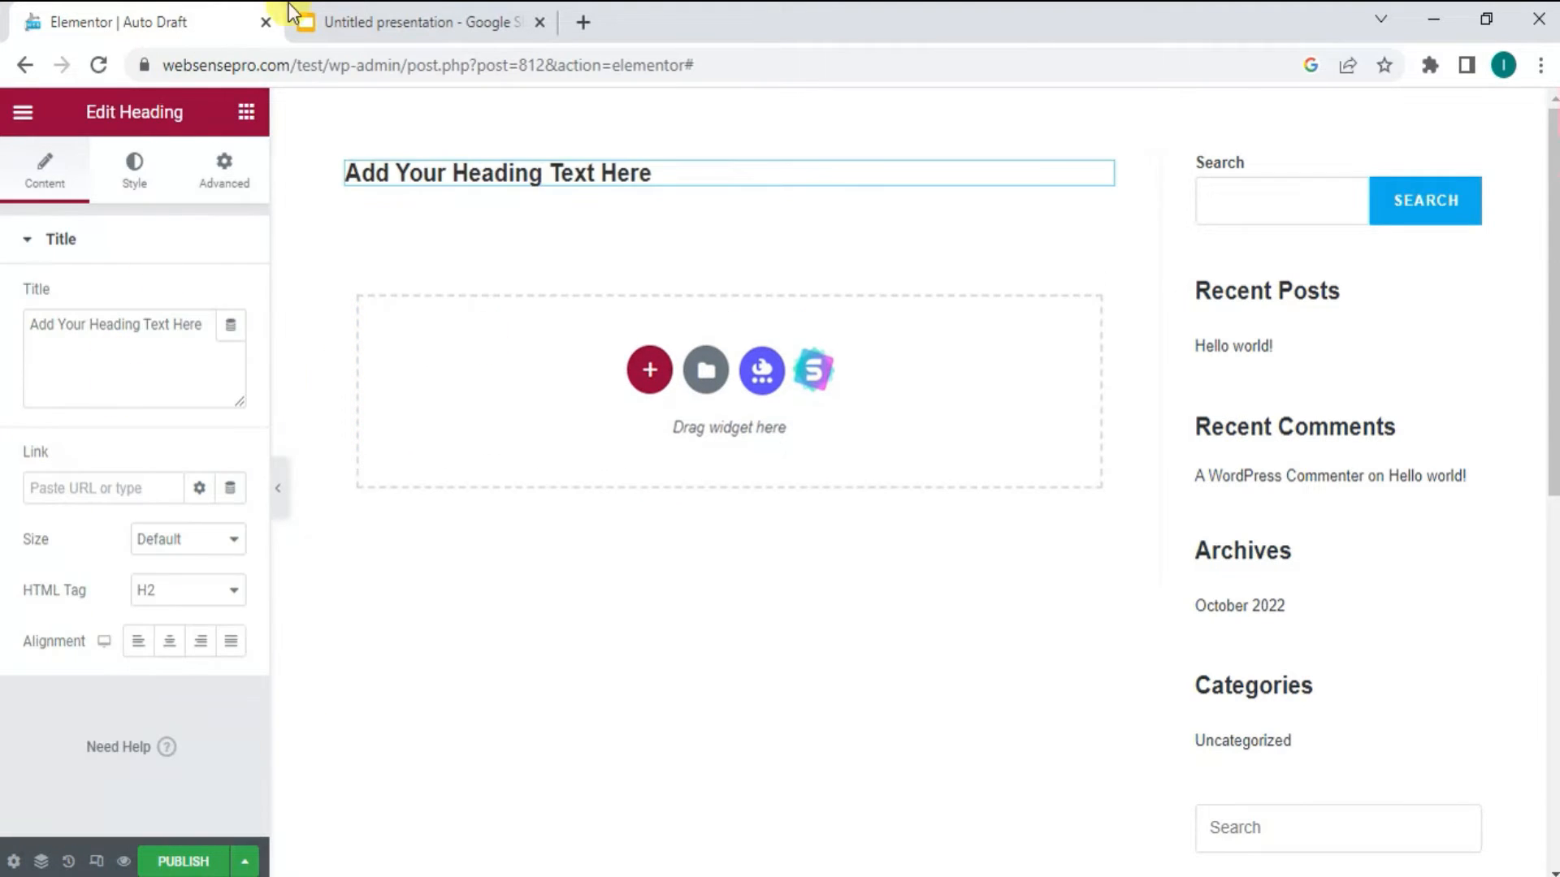
left_click(245, 112)
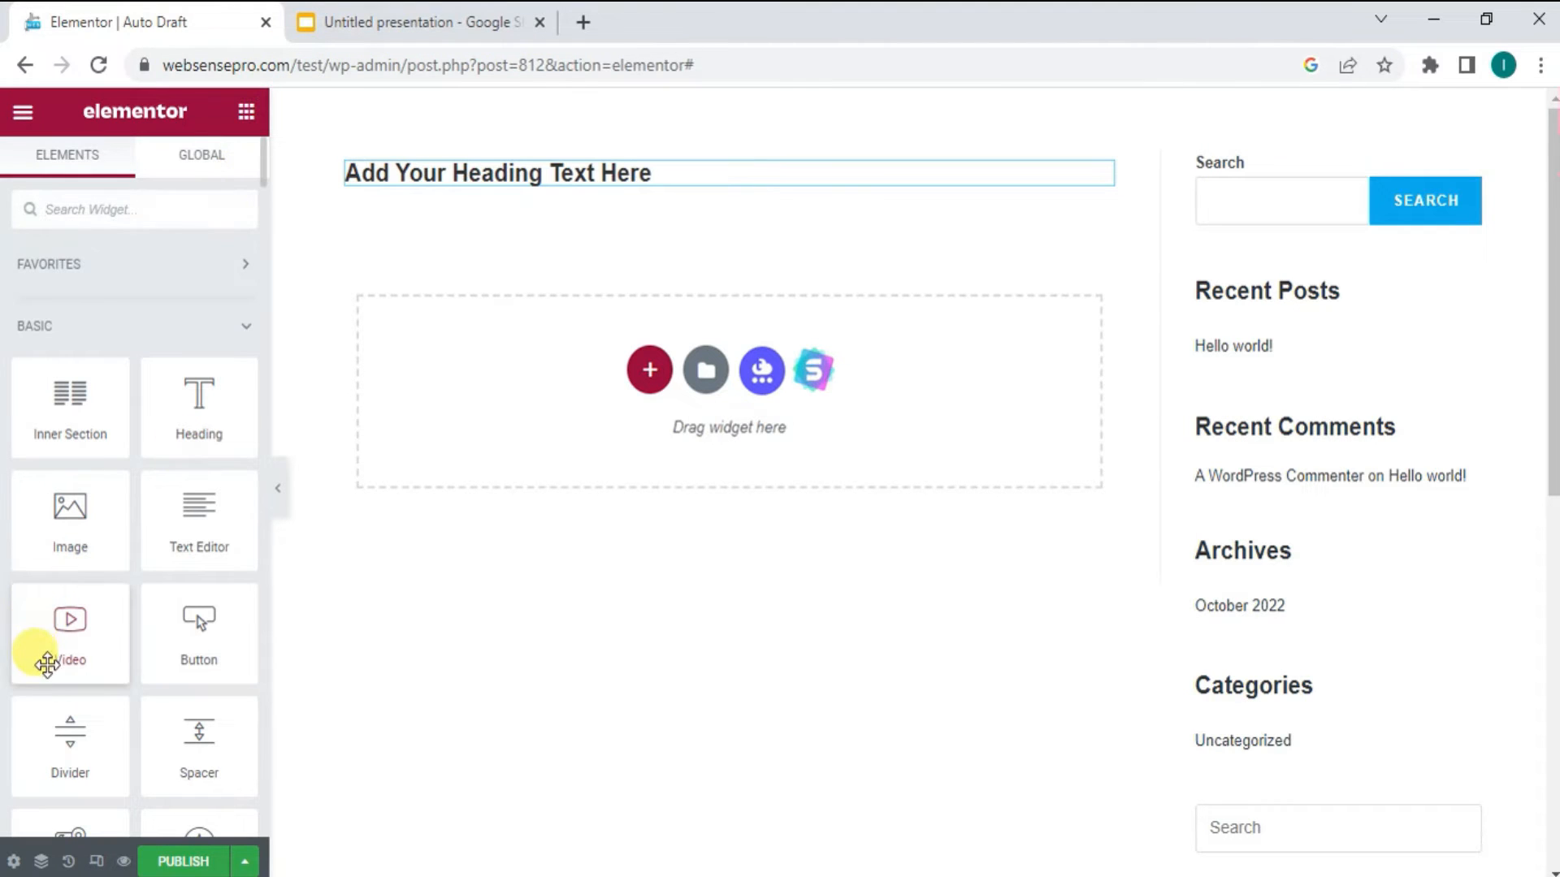
left_click_drag(51, 652, 497, 376)
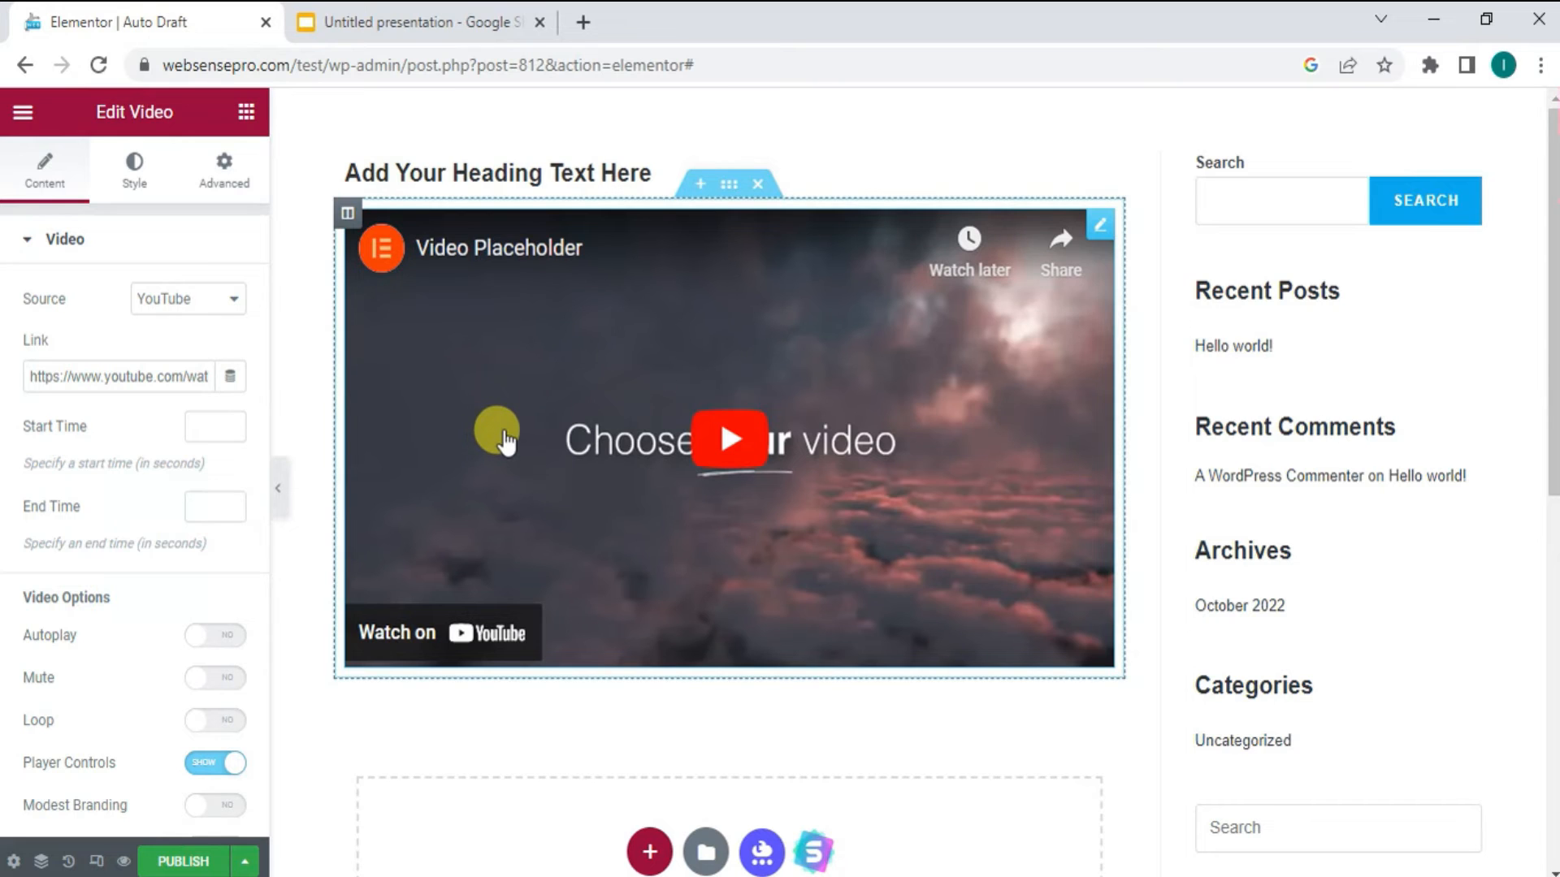
- Unlink the video widget's margin values and set its top margin to -78 px, moving the video up over the heading
left_click(1102, 224)
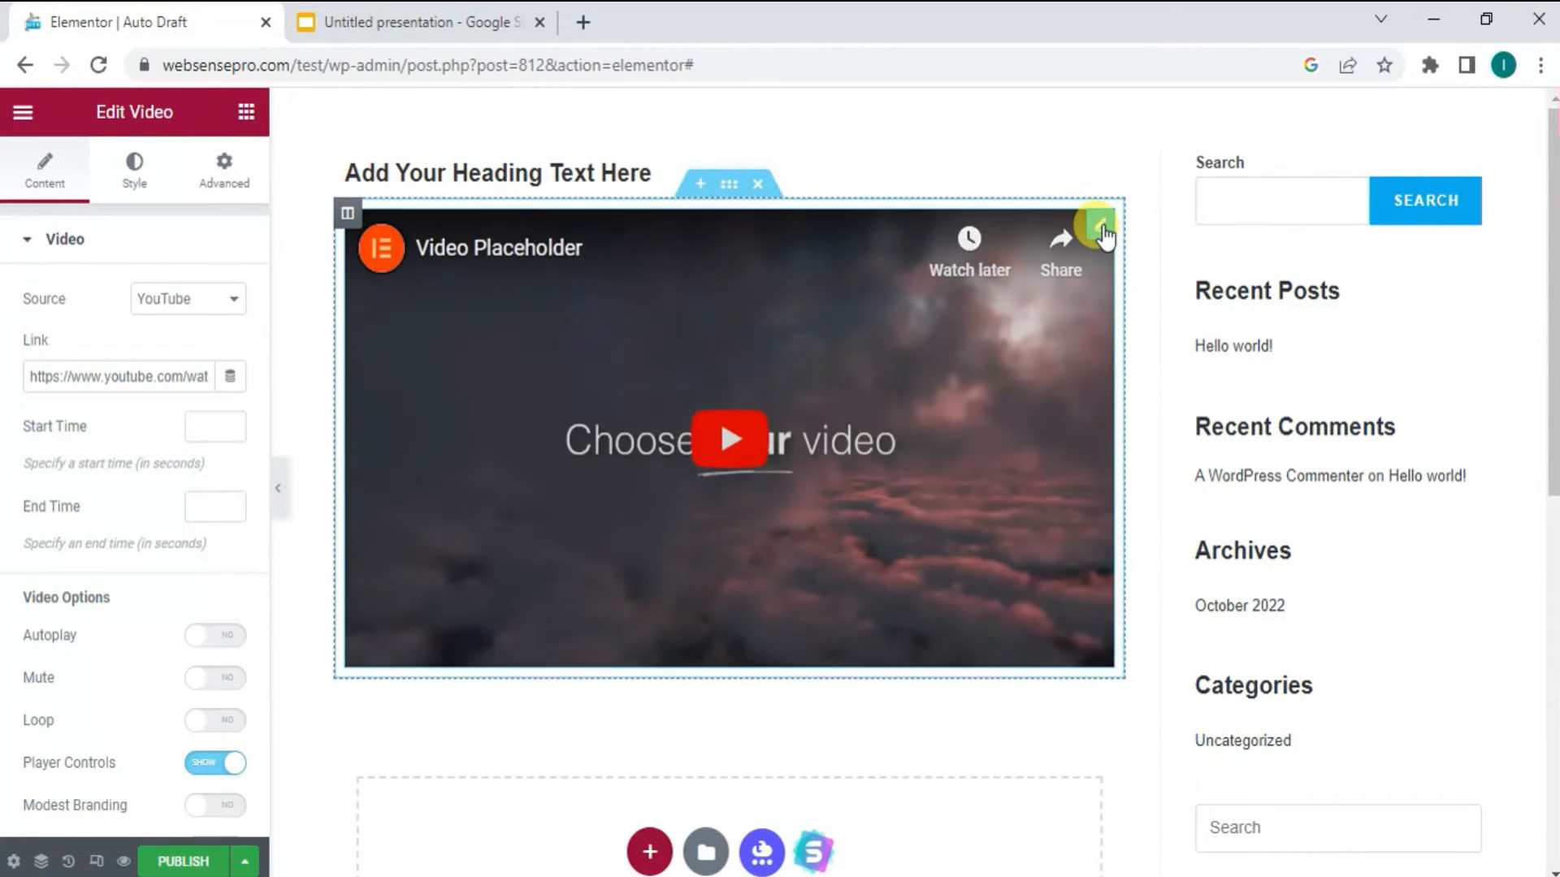
left_click(222, 180)
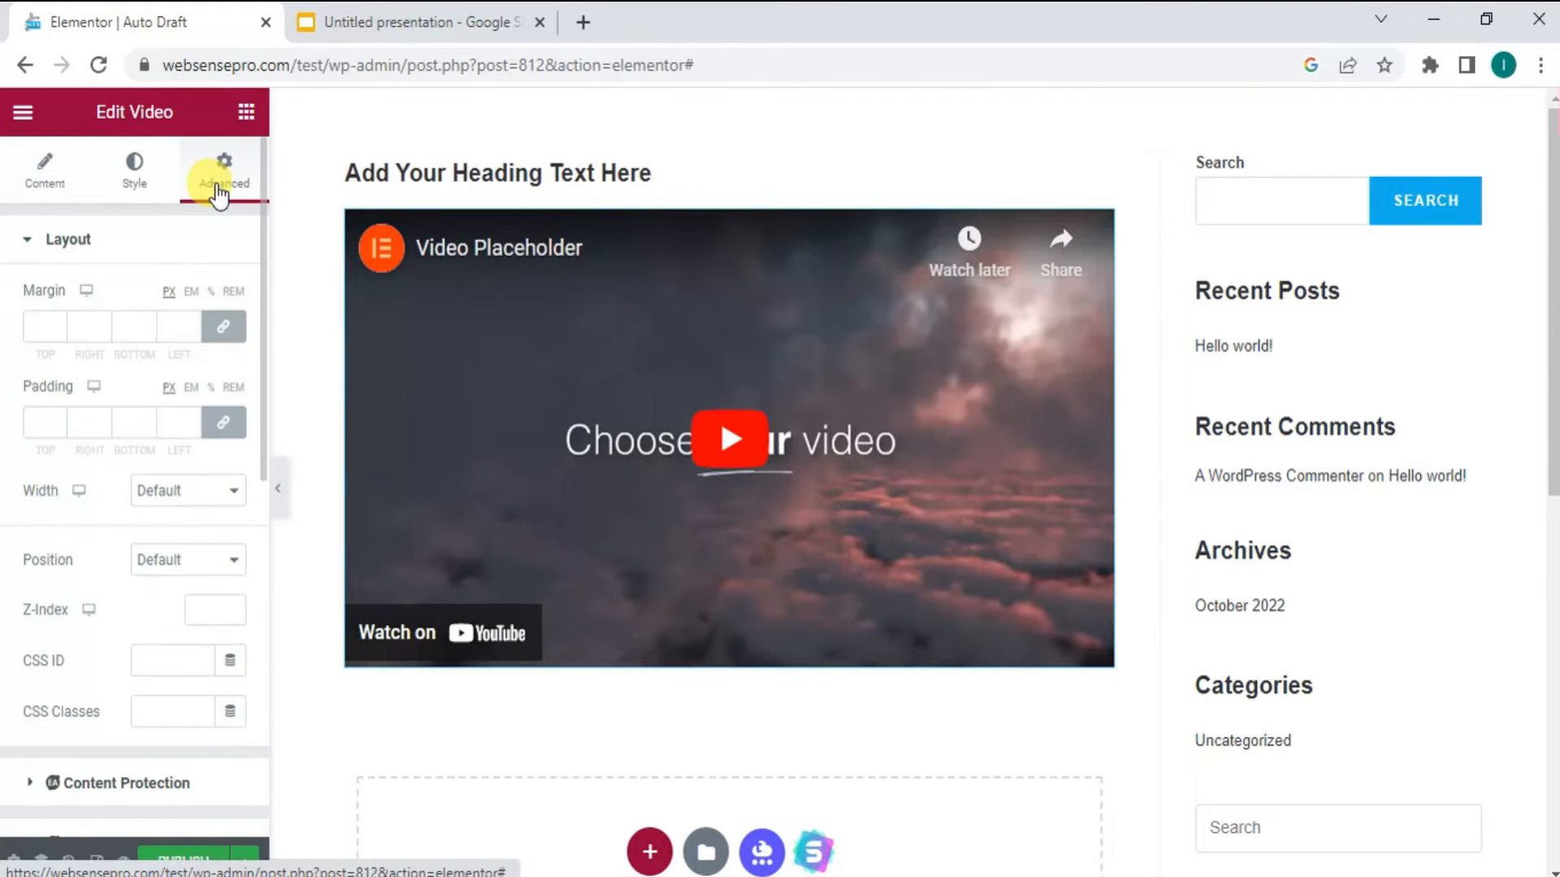
left_click(225, 327)
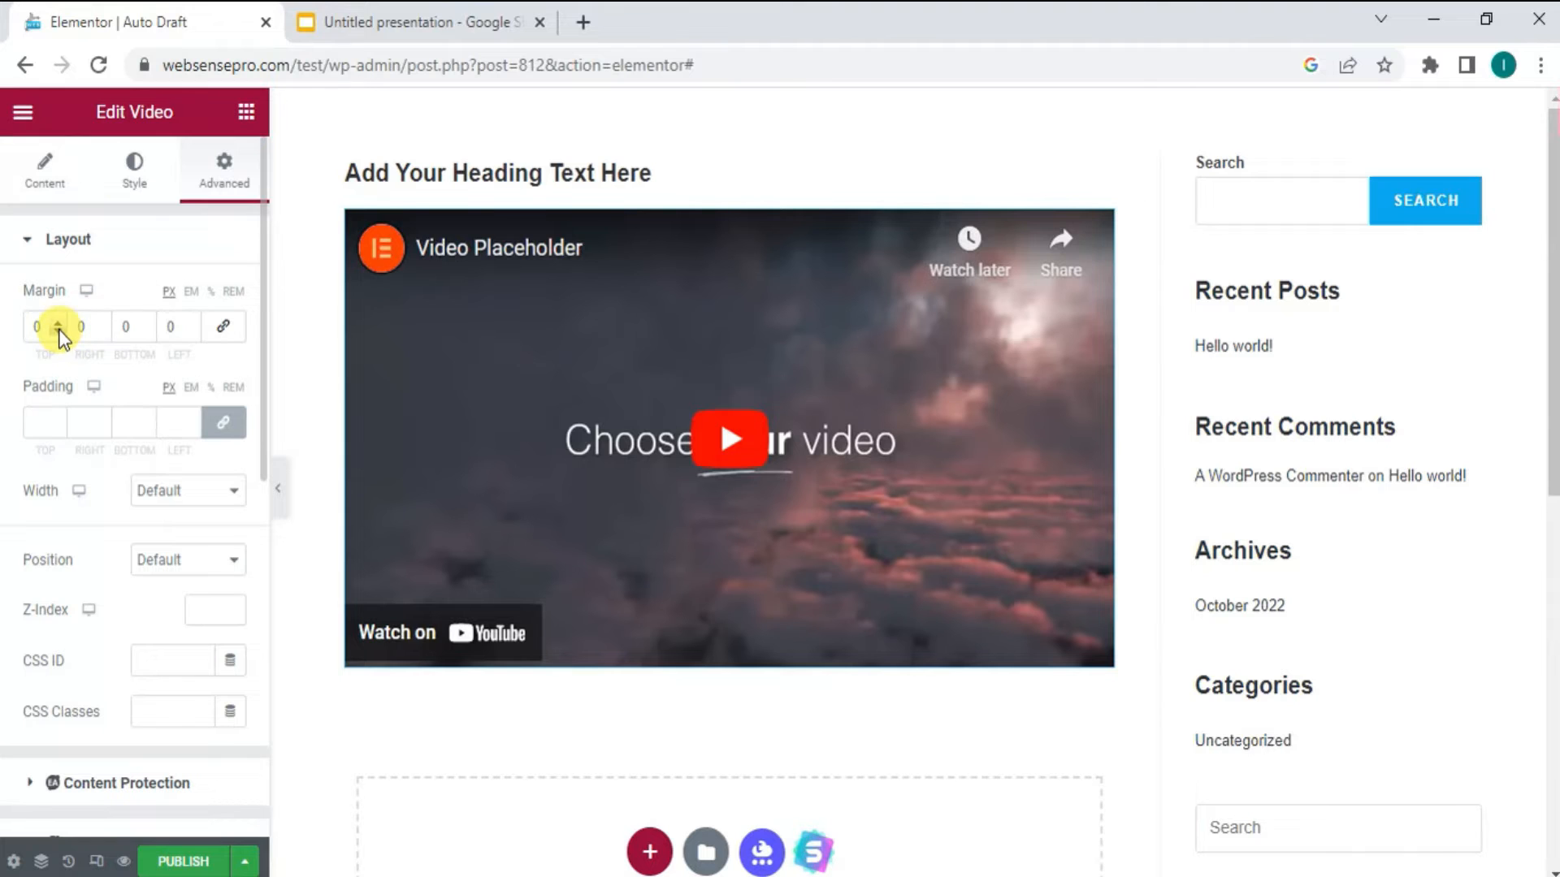
left_click_drag(63, 331, 70, 333)
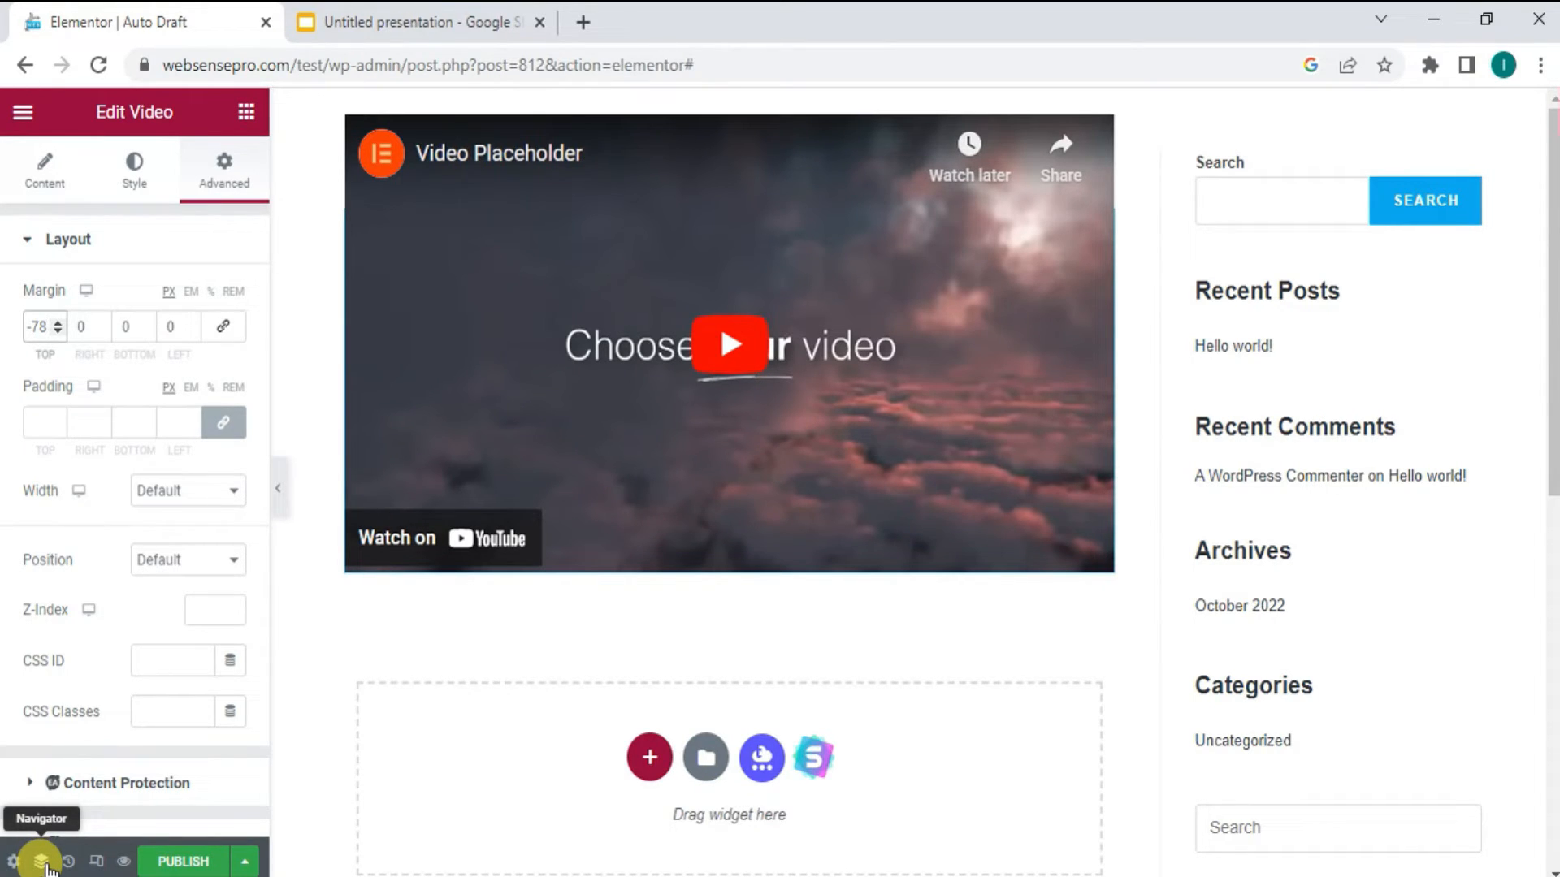
- Select the heading hidden behind the video through the Navigator and set its Z-Index to 9
left_click(40, 861)
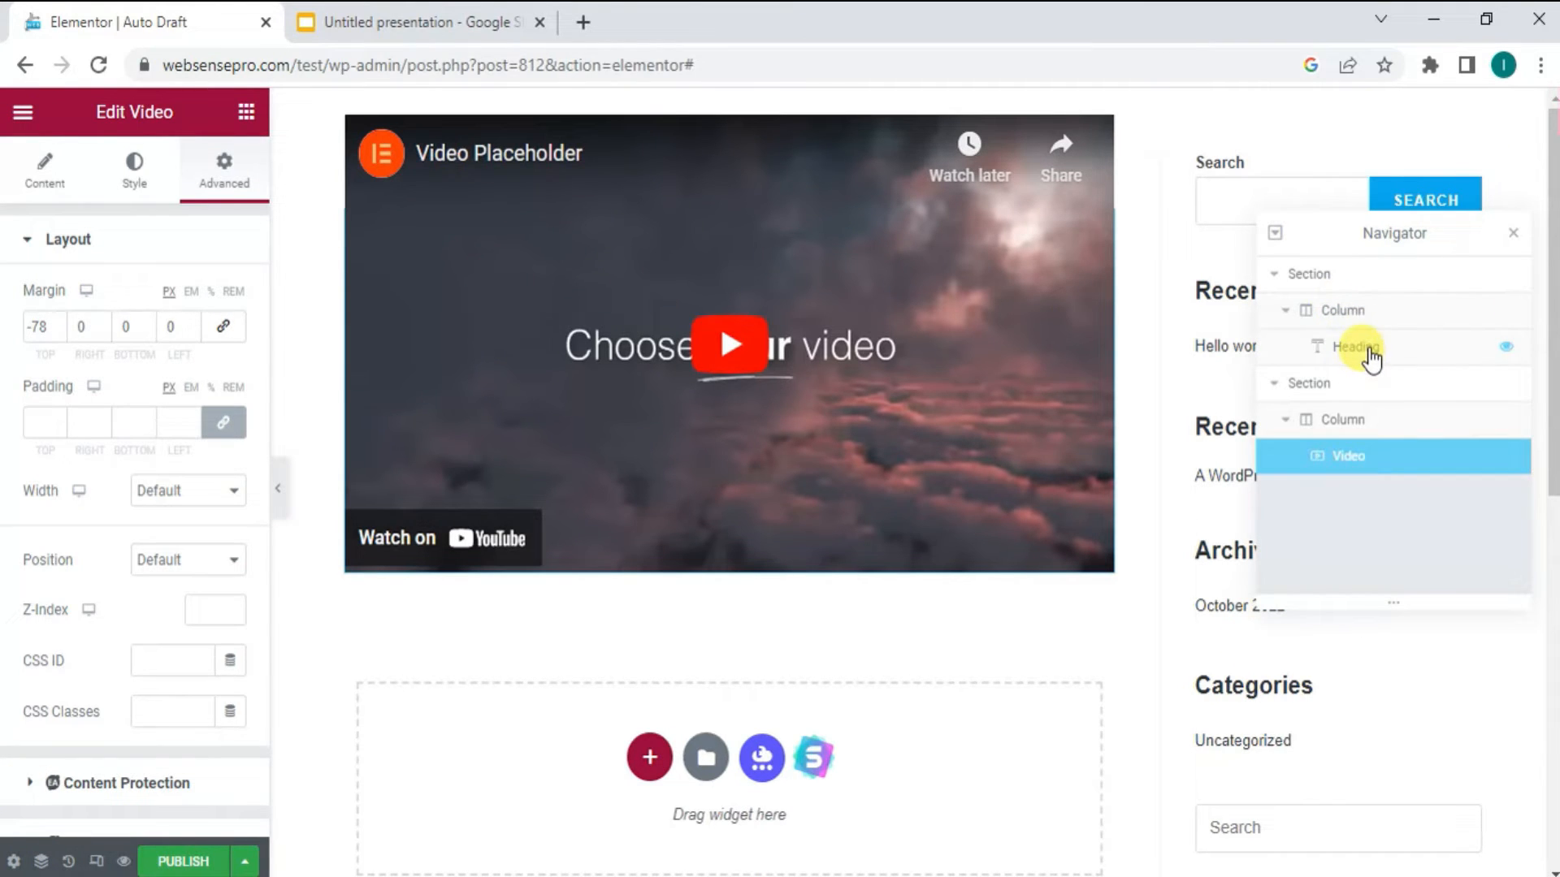
left_click(1369, 354)
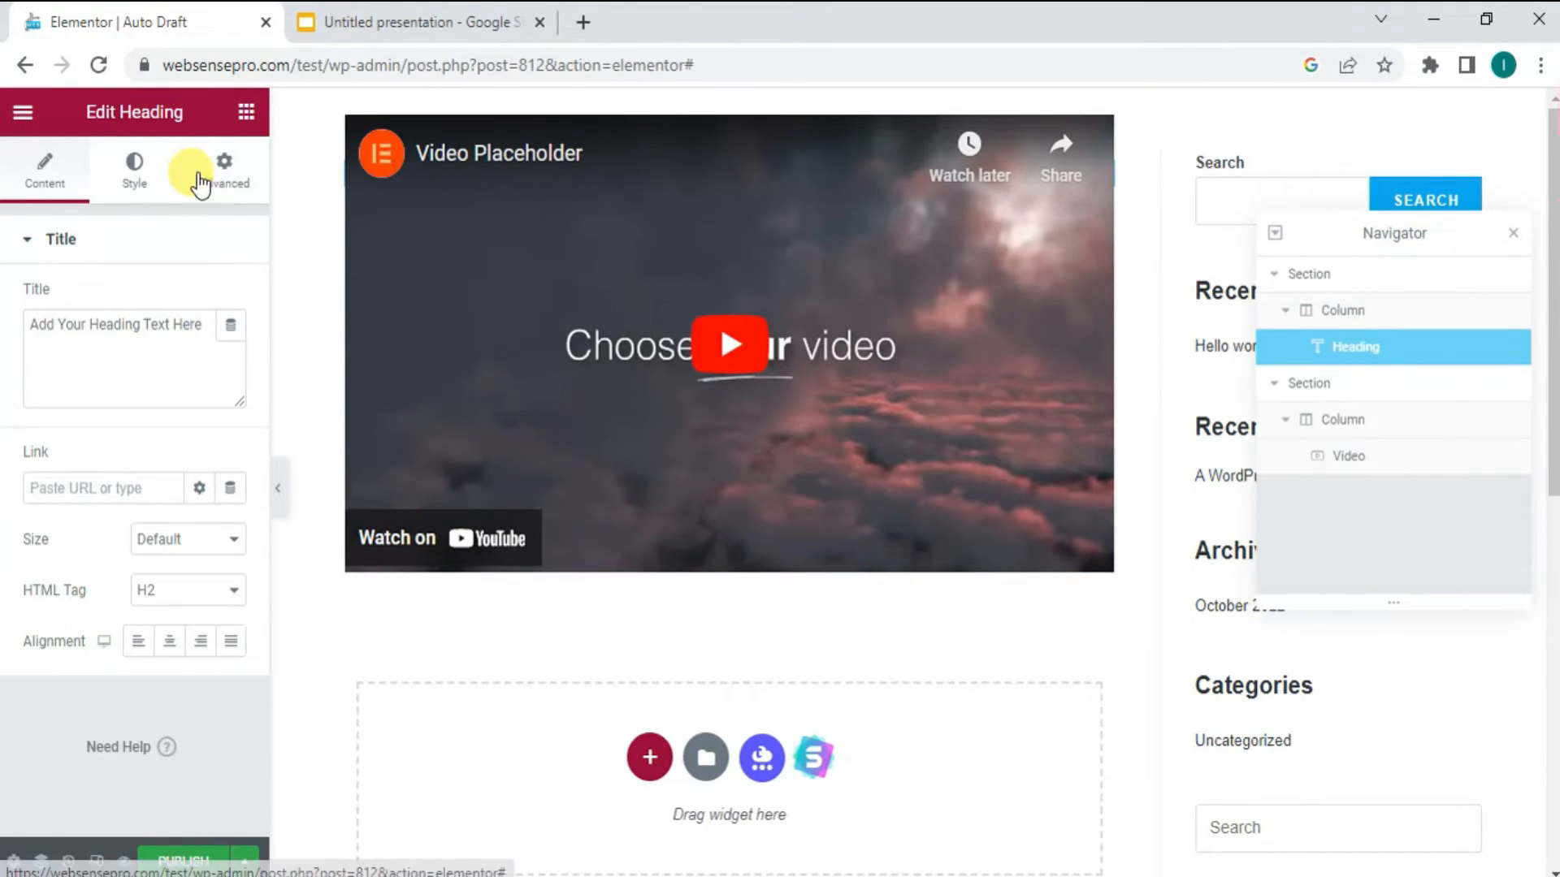
left_click(205, 179)
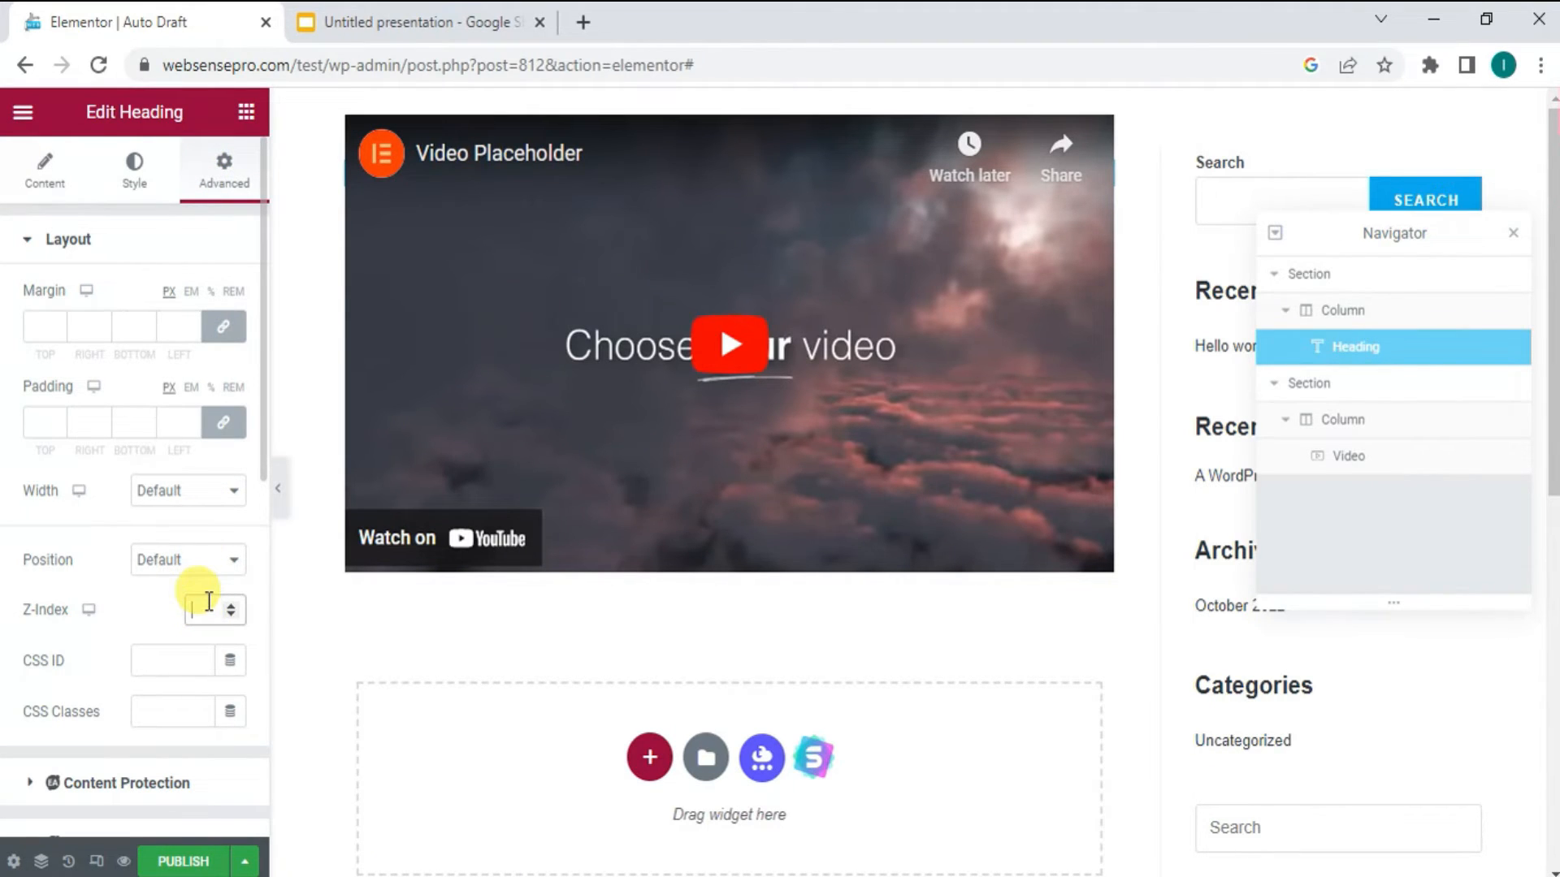
type("9")
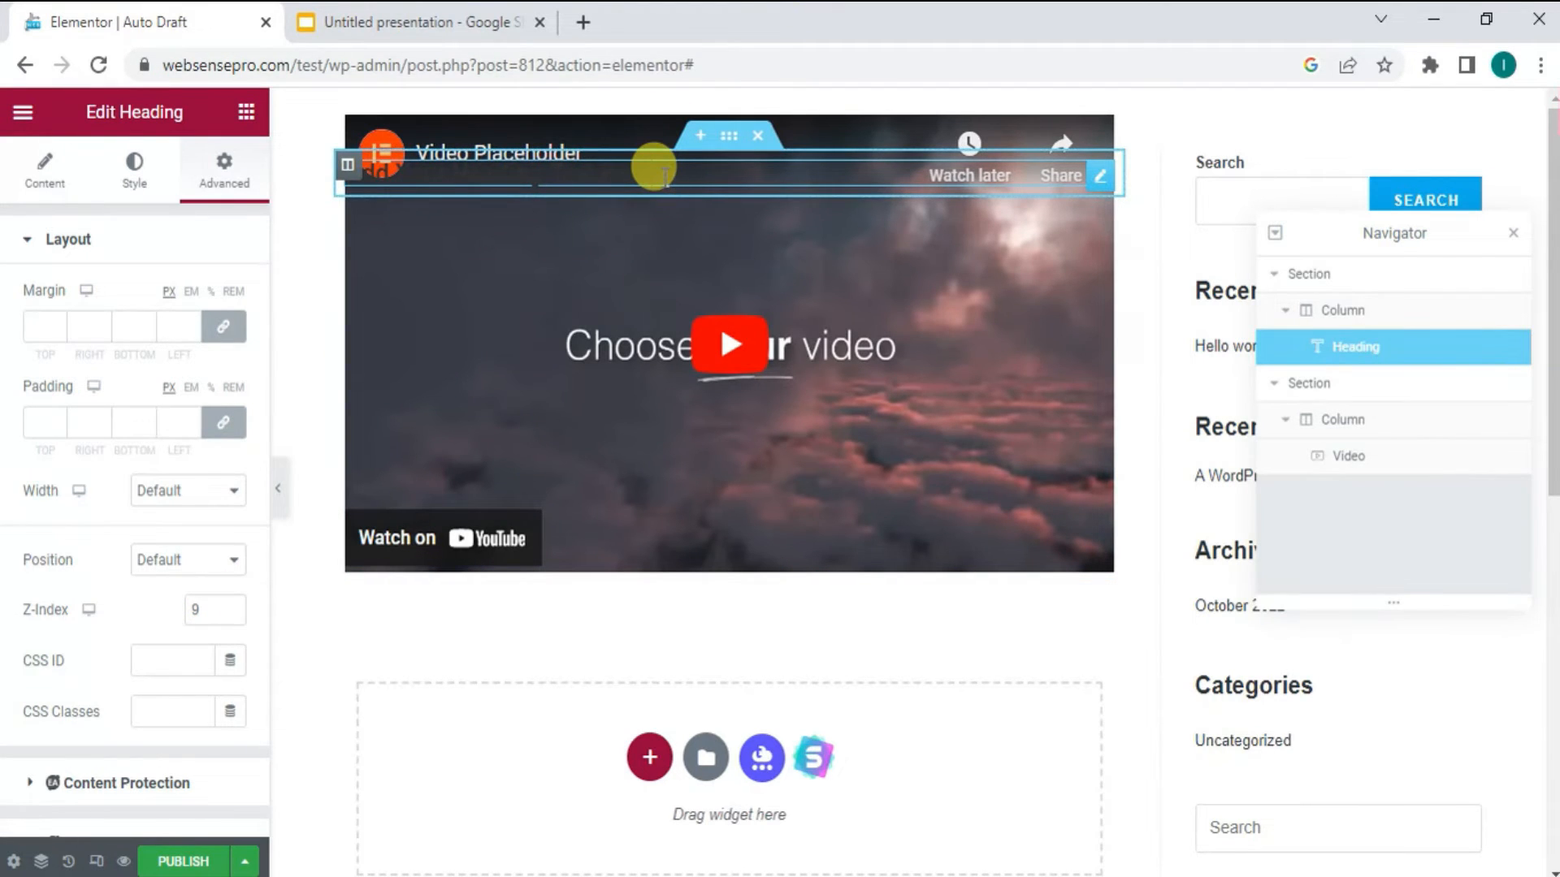
- Change the heading's text color to red (#C31F1F)
left_click(135, 192)
left_click(231, 298)
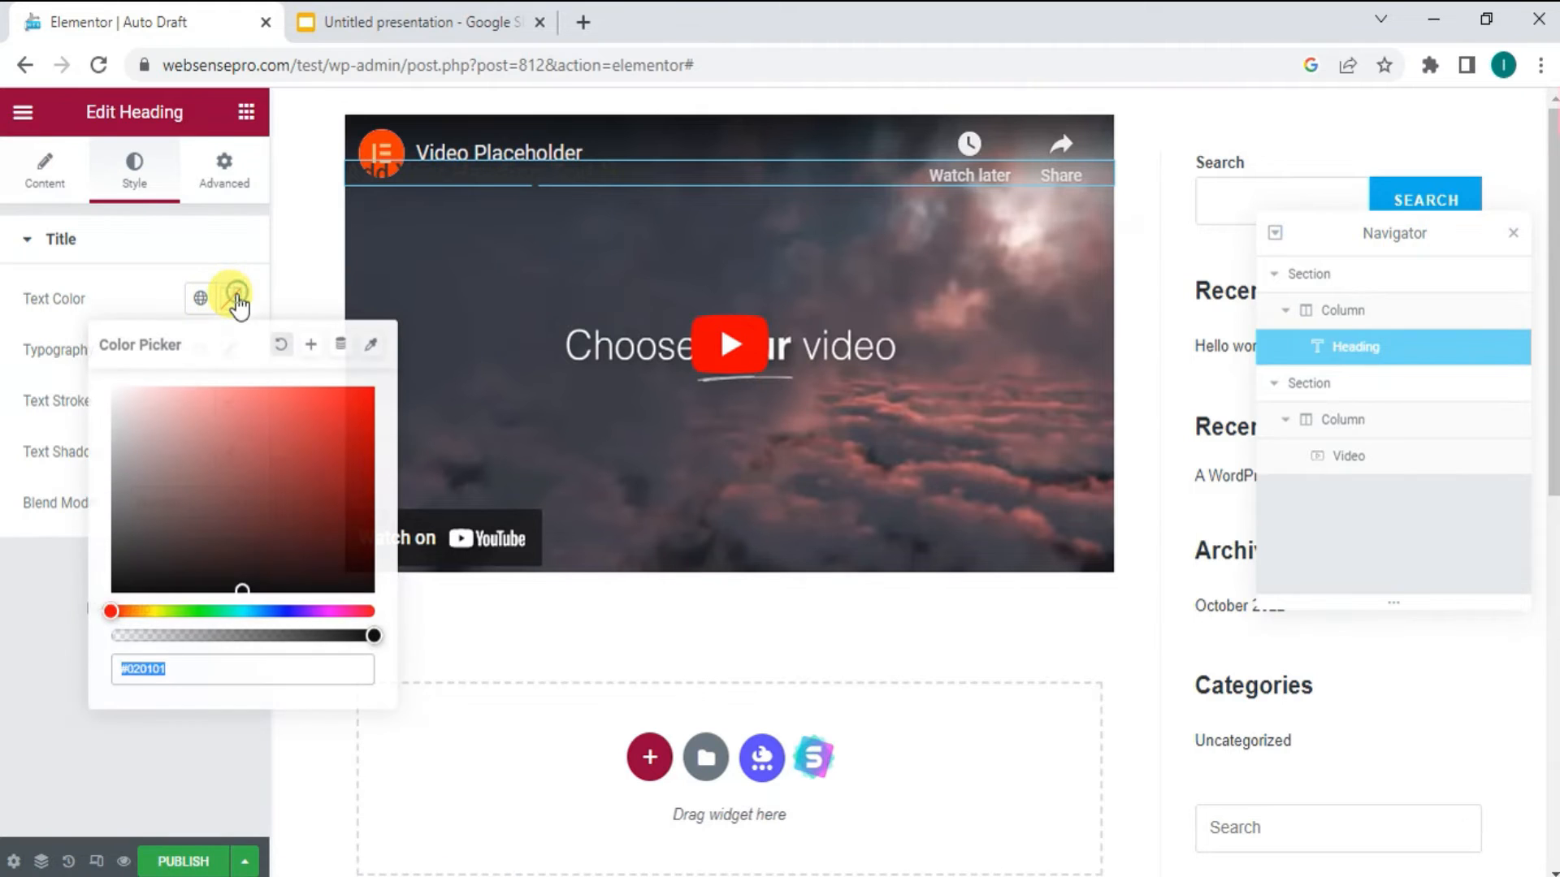
left_click_drag(315, 442, 329, 432)
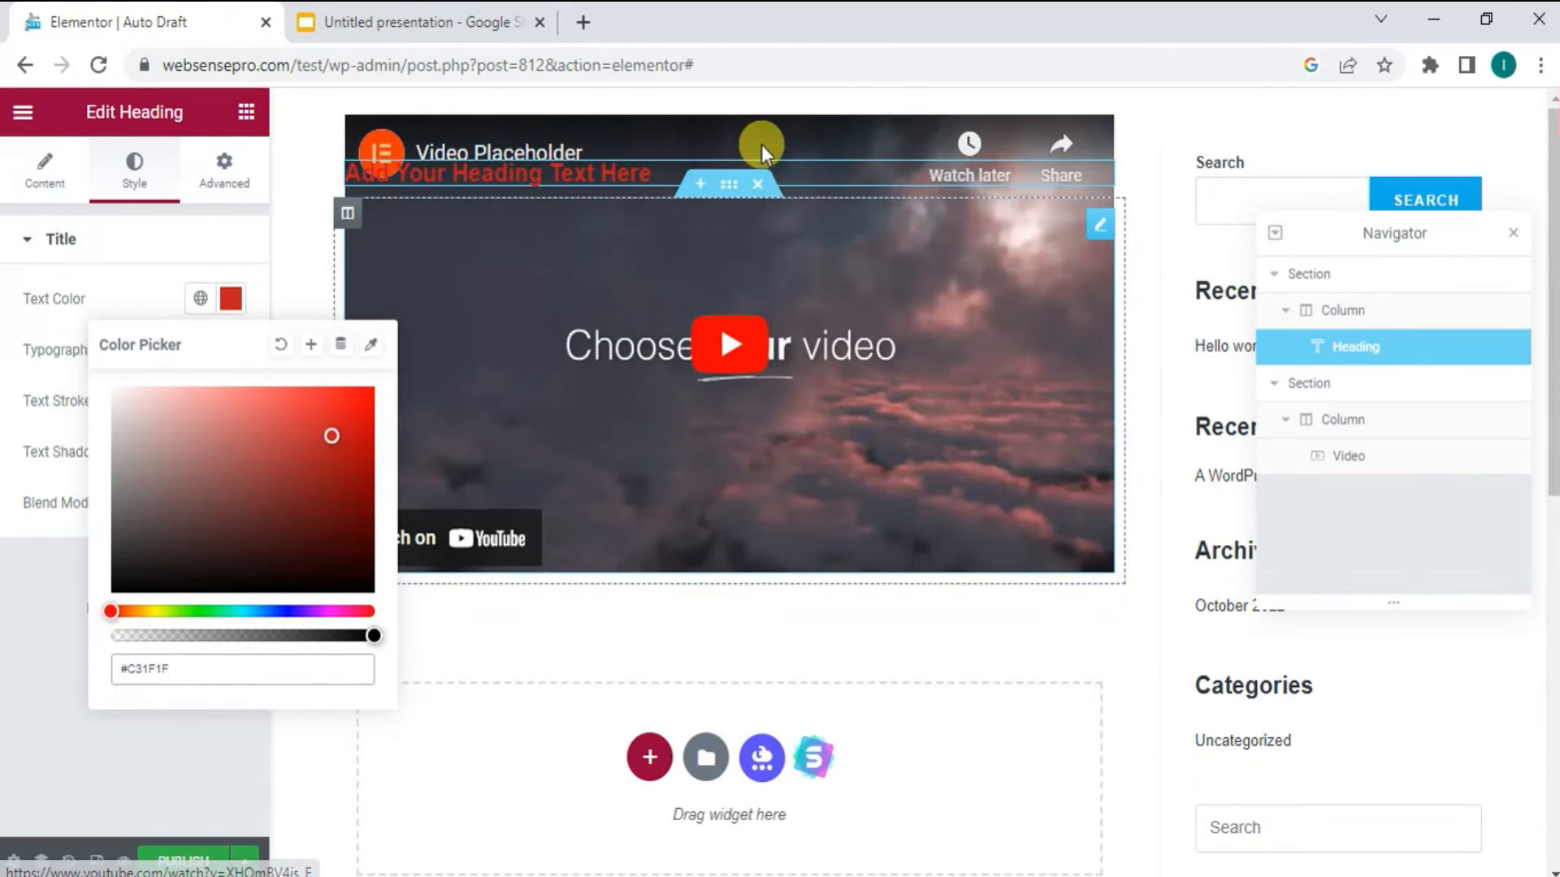
- Delete the video section and the heading section, and close the Navigator
left_click(760, 186)
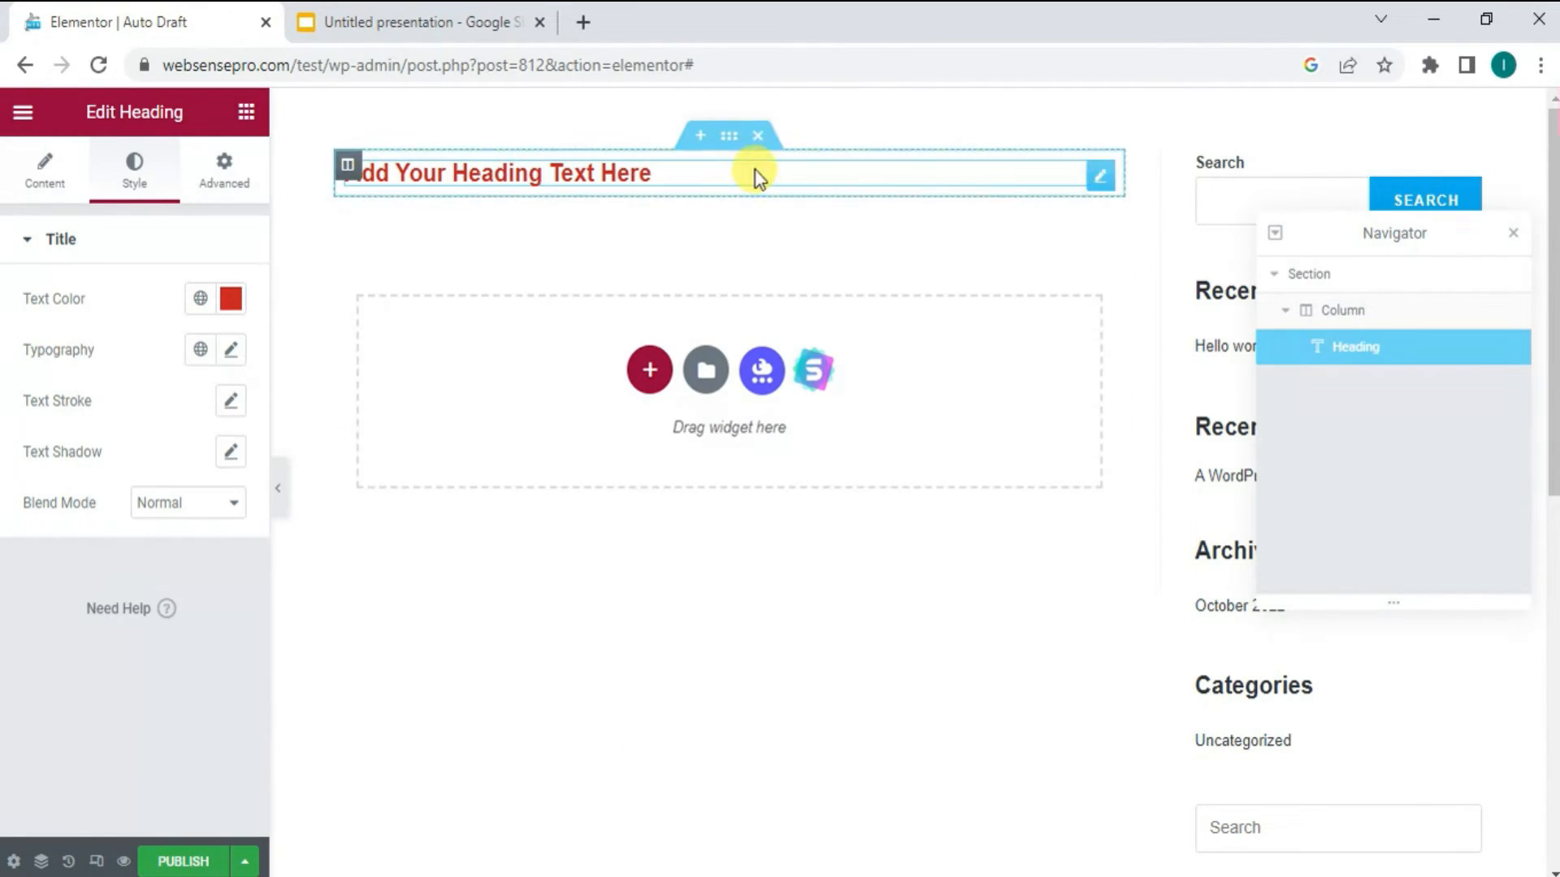
left_click(762, 134)
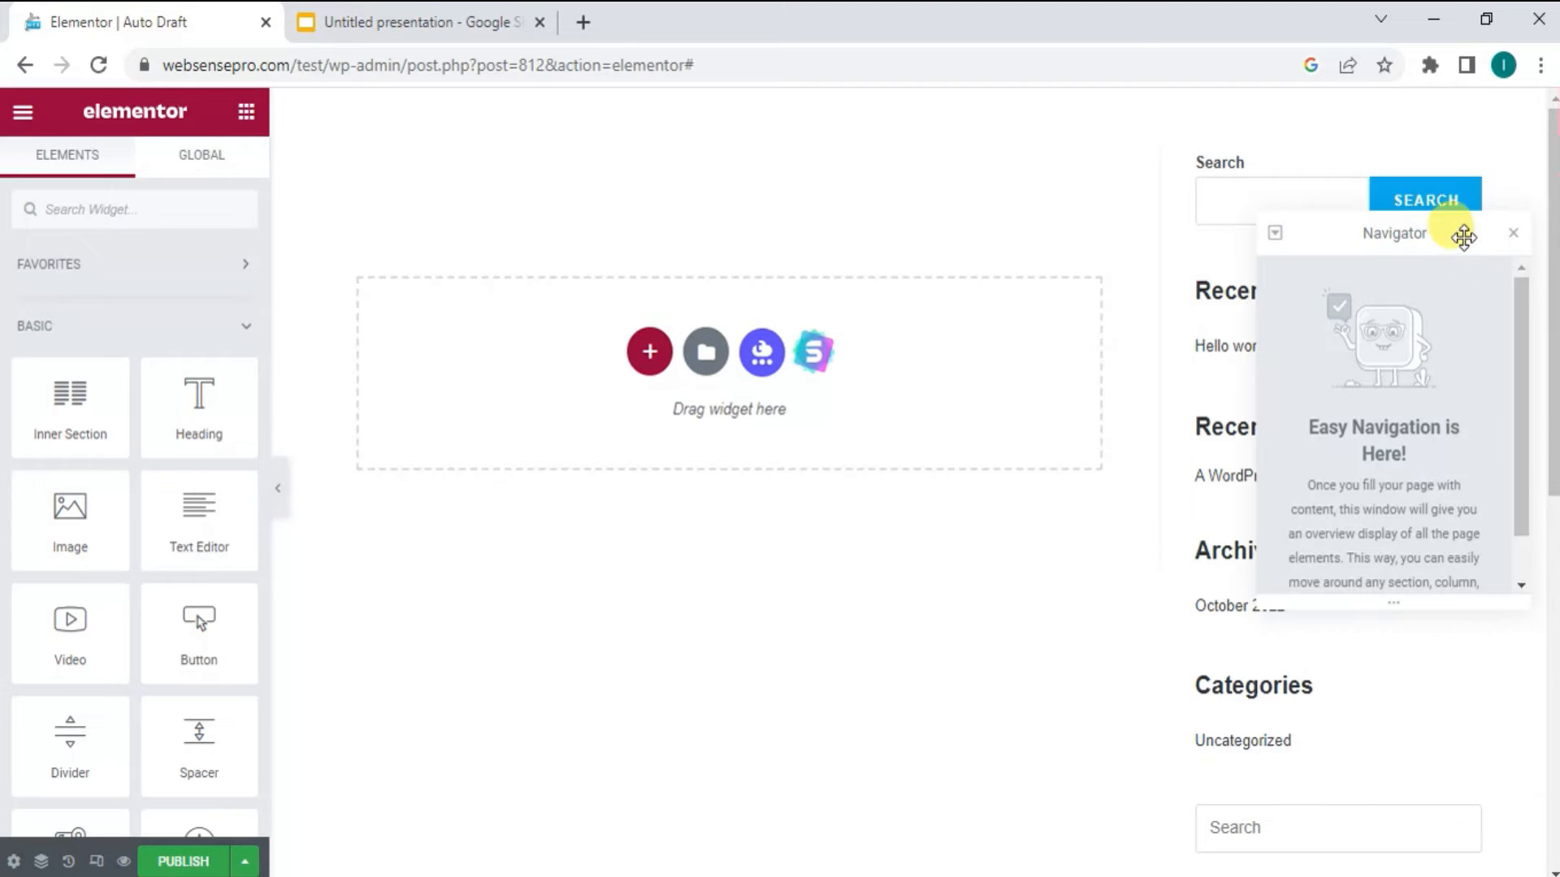
left_click(1515, 236)
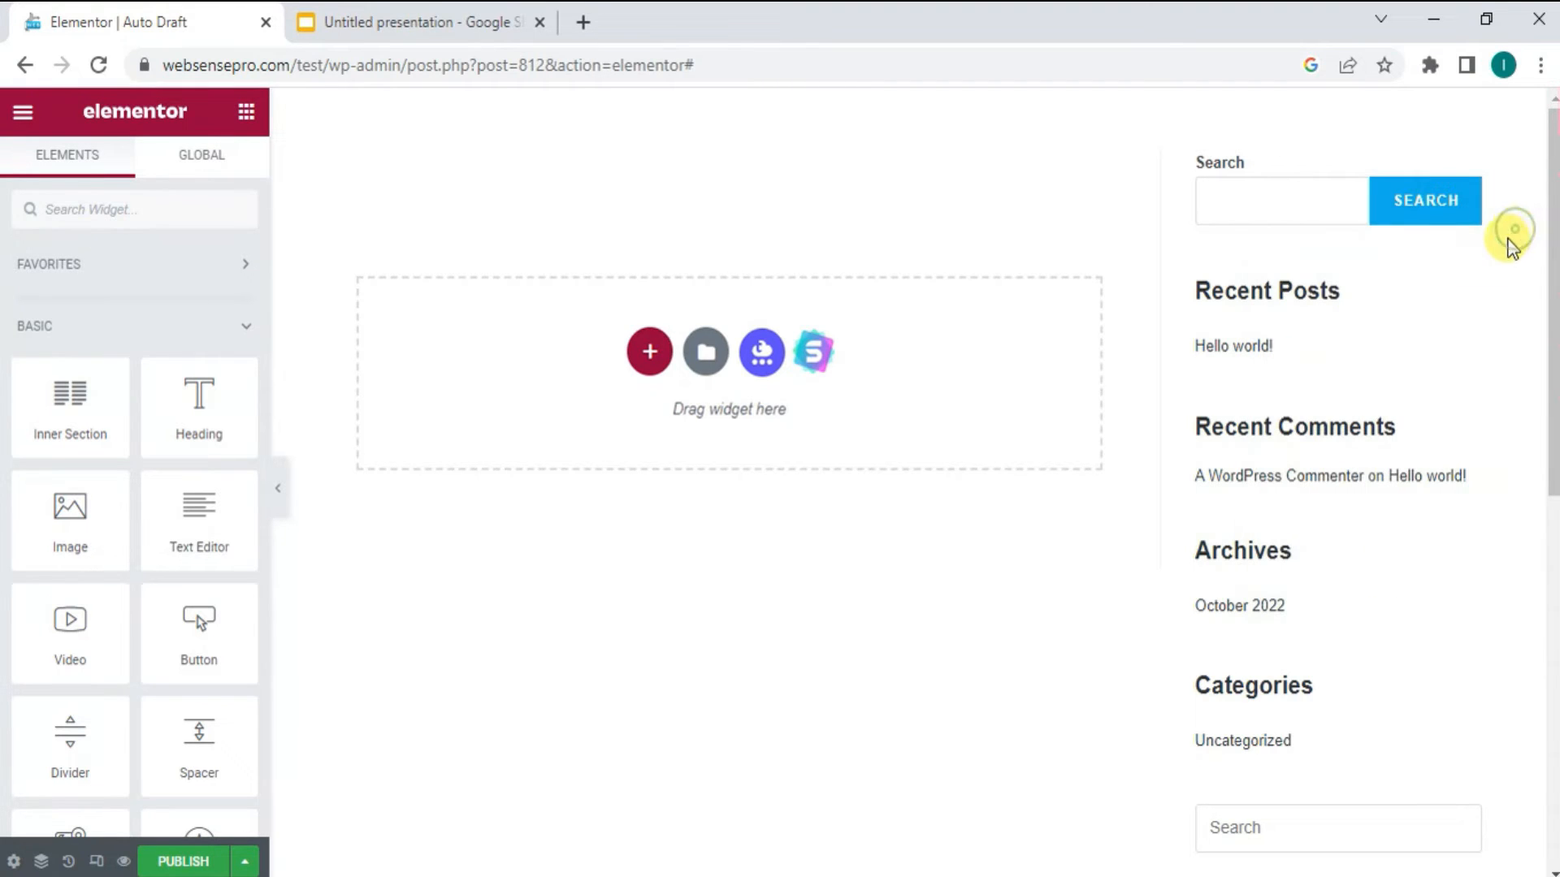
- Add a single-column section and give it the classic background image download-4.jpg from the media library
left_click(650, 353)
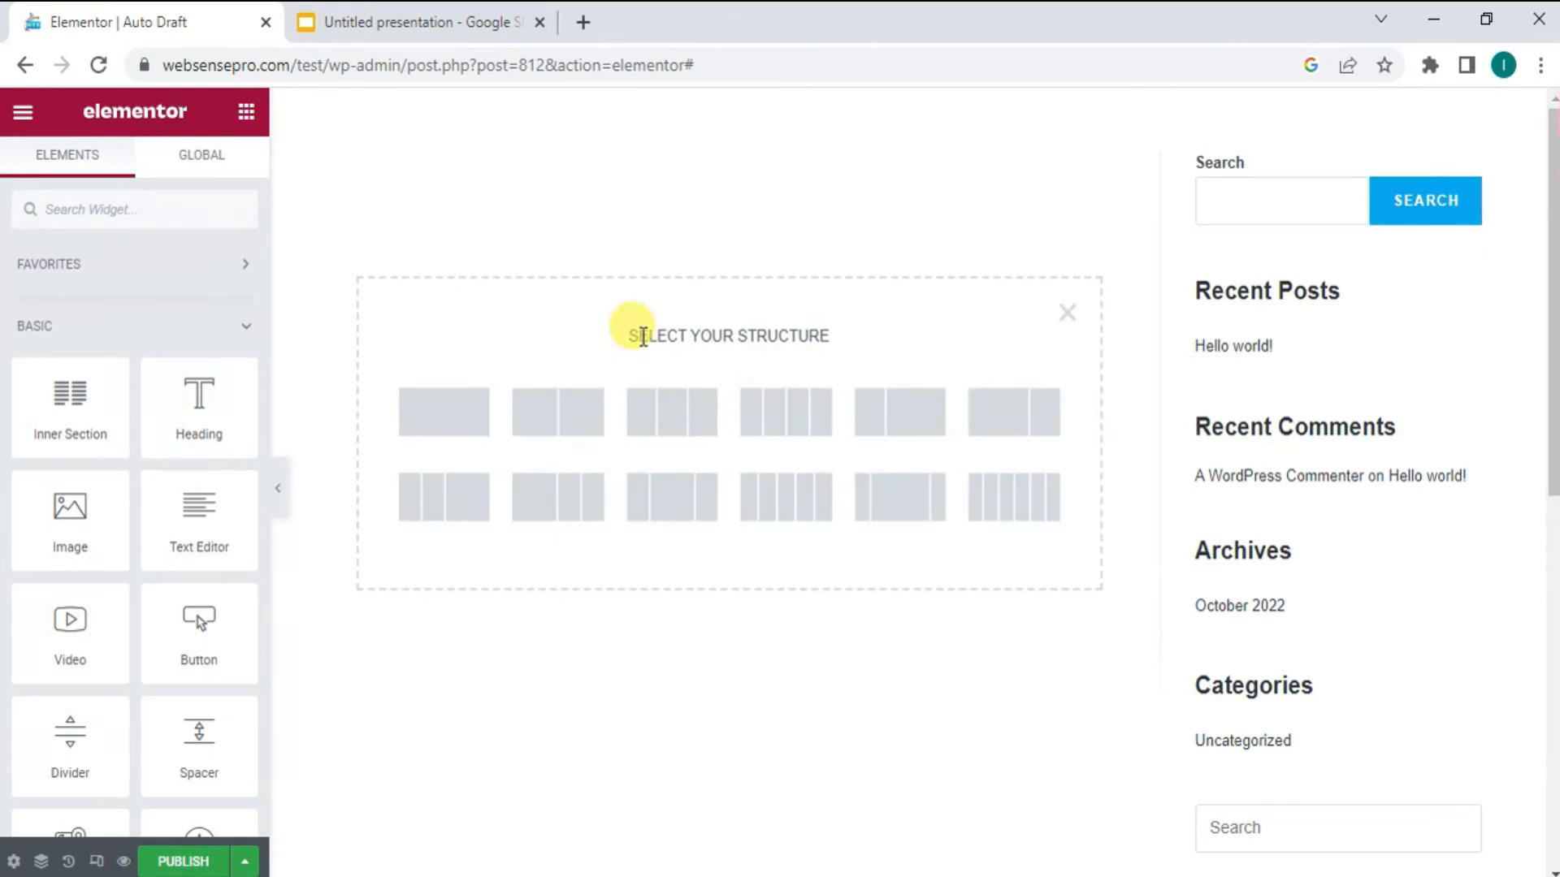
left_click(446, 412)
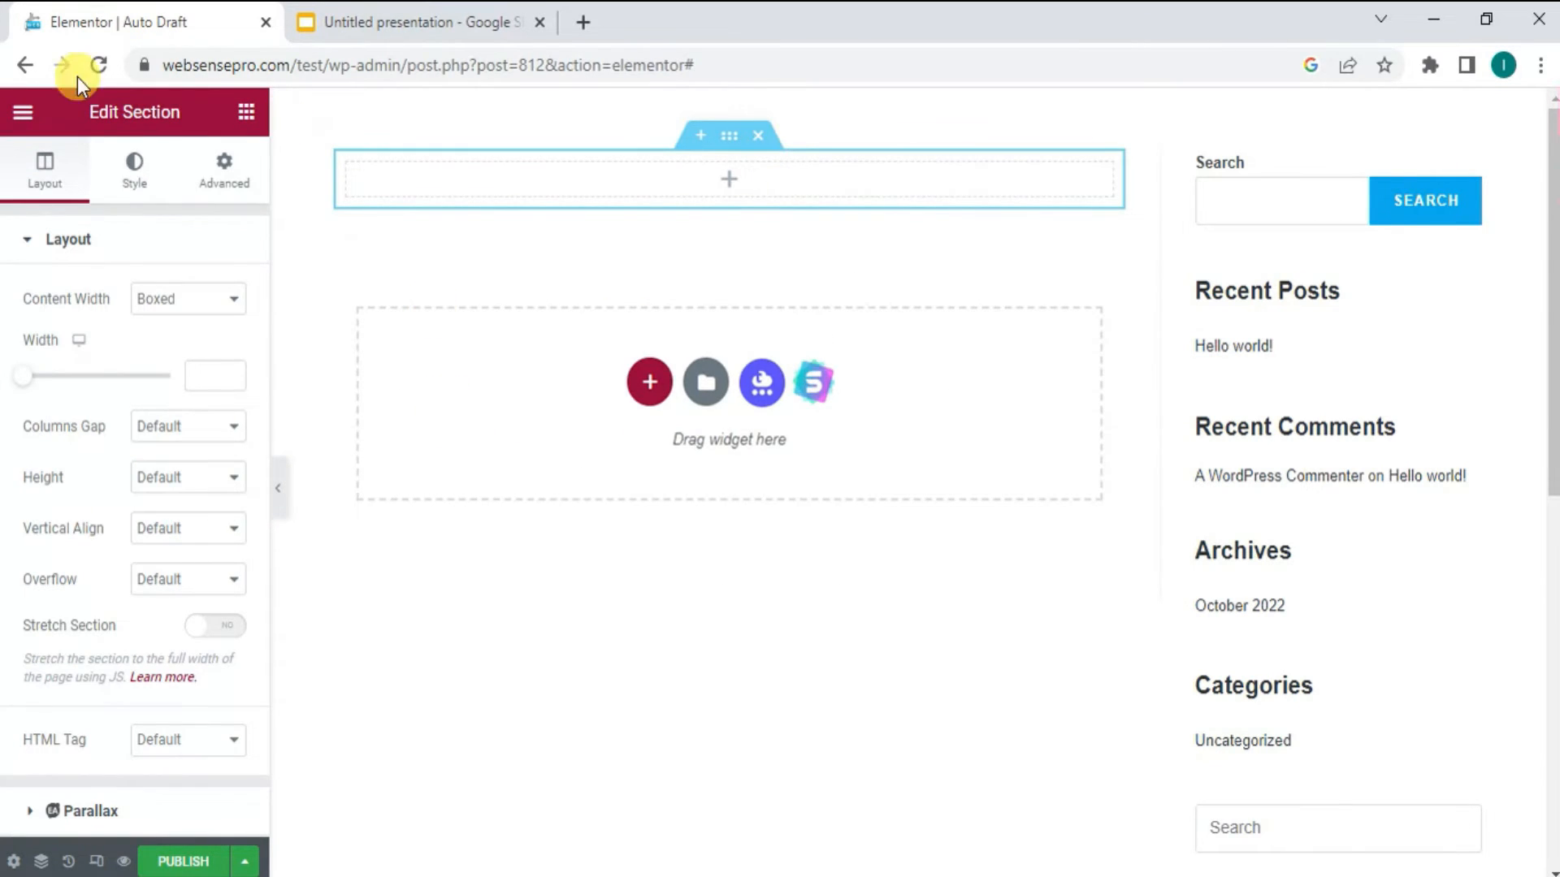
left_click(138, 182)
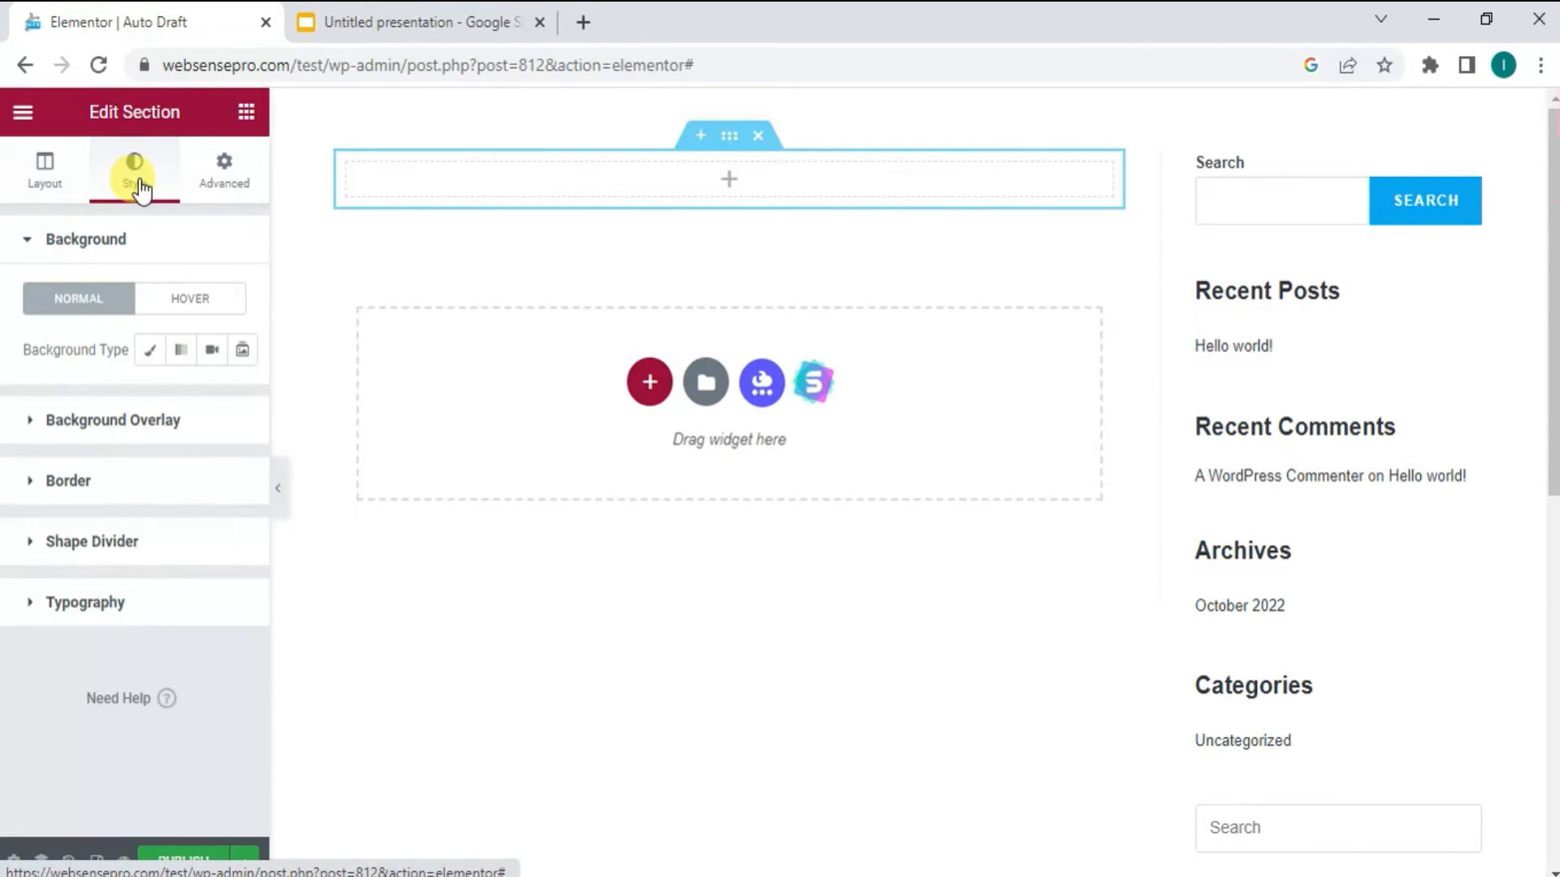
left_click(150, 352)
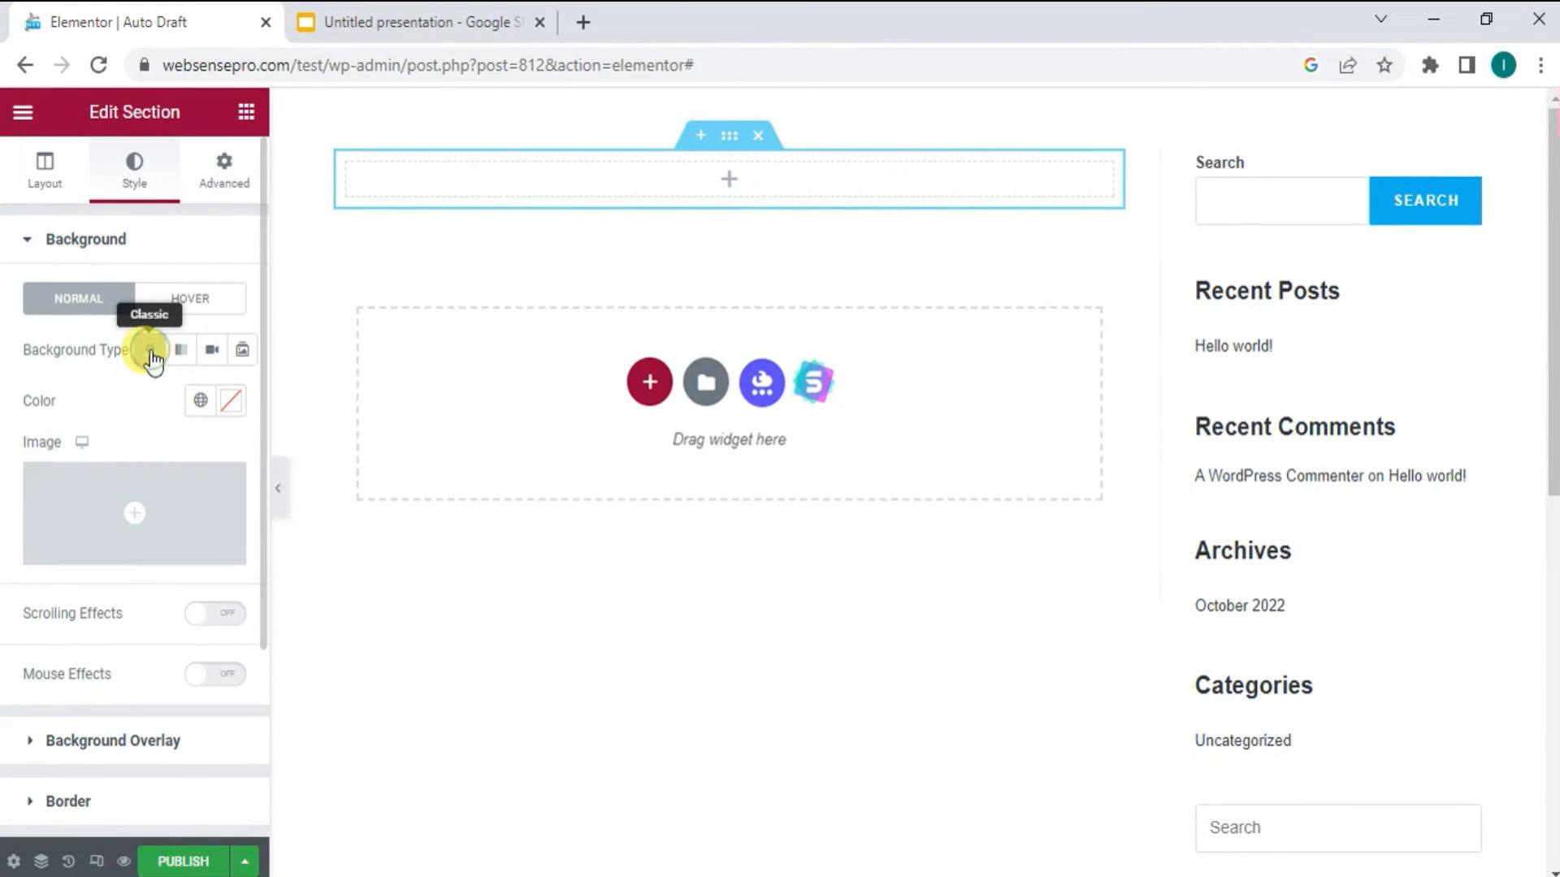
left_click(115, 515)
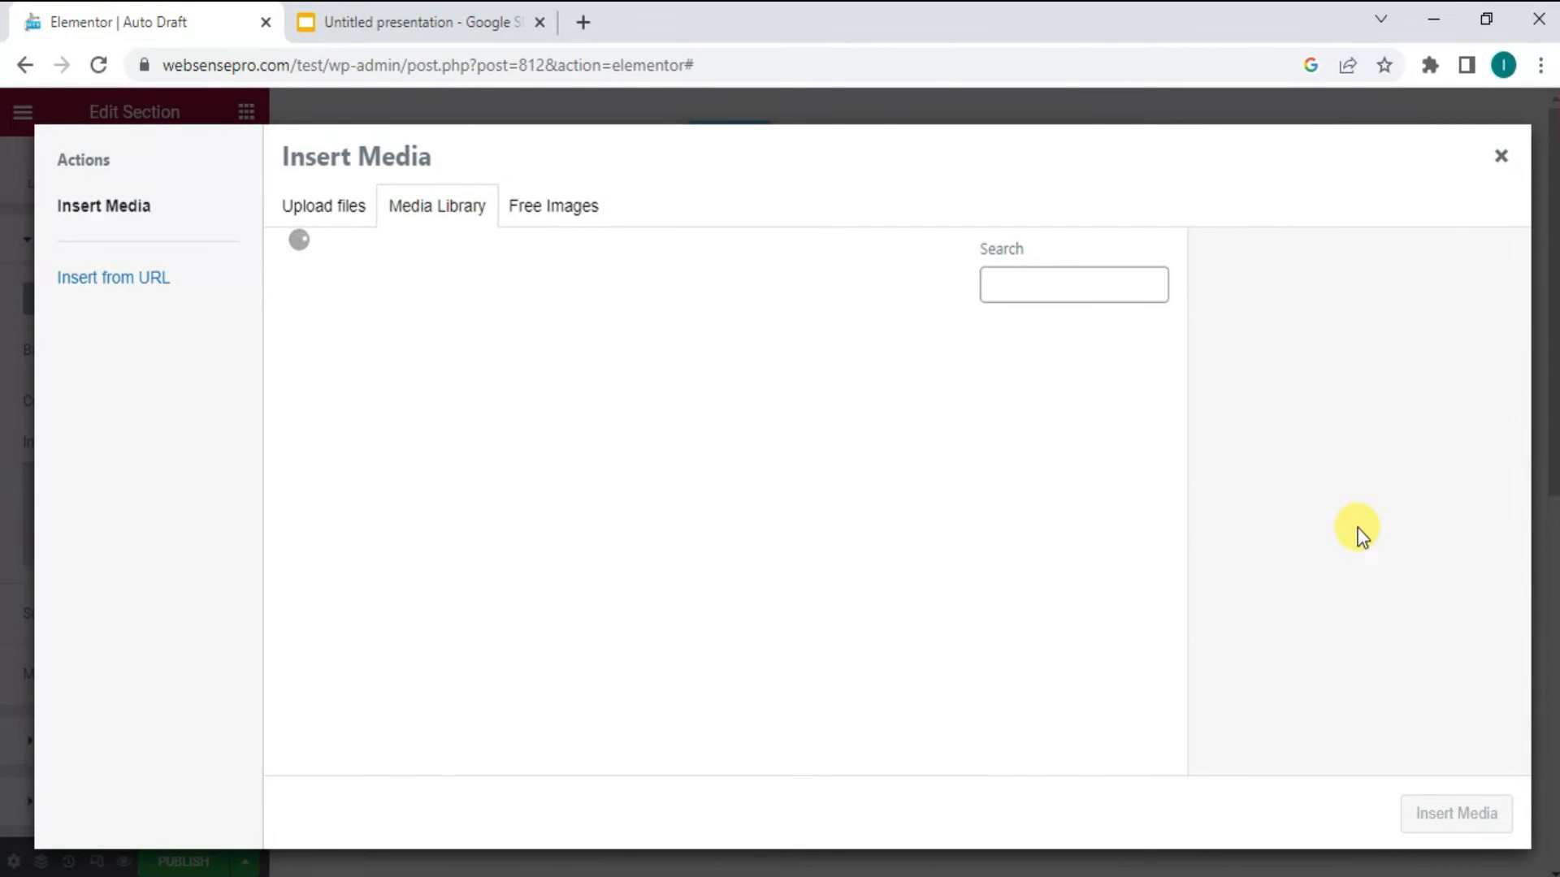
left_click(1091, 581)
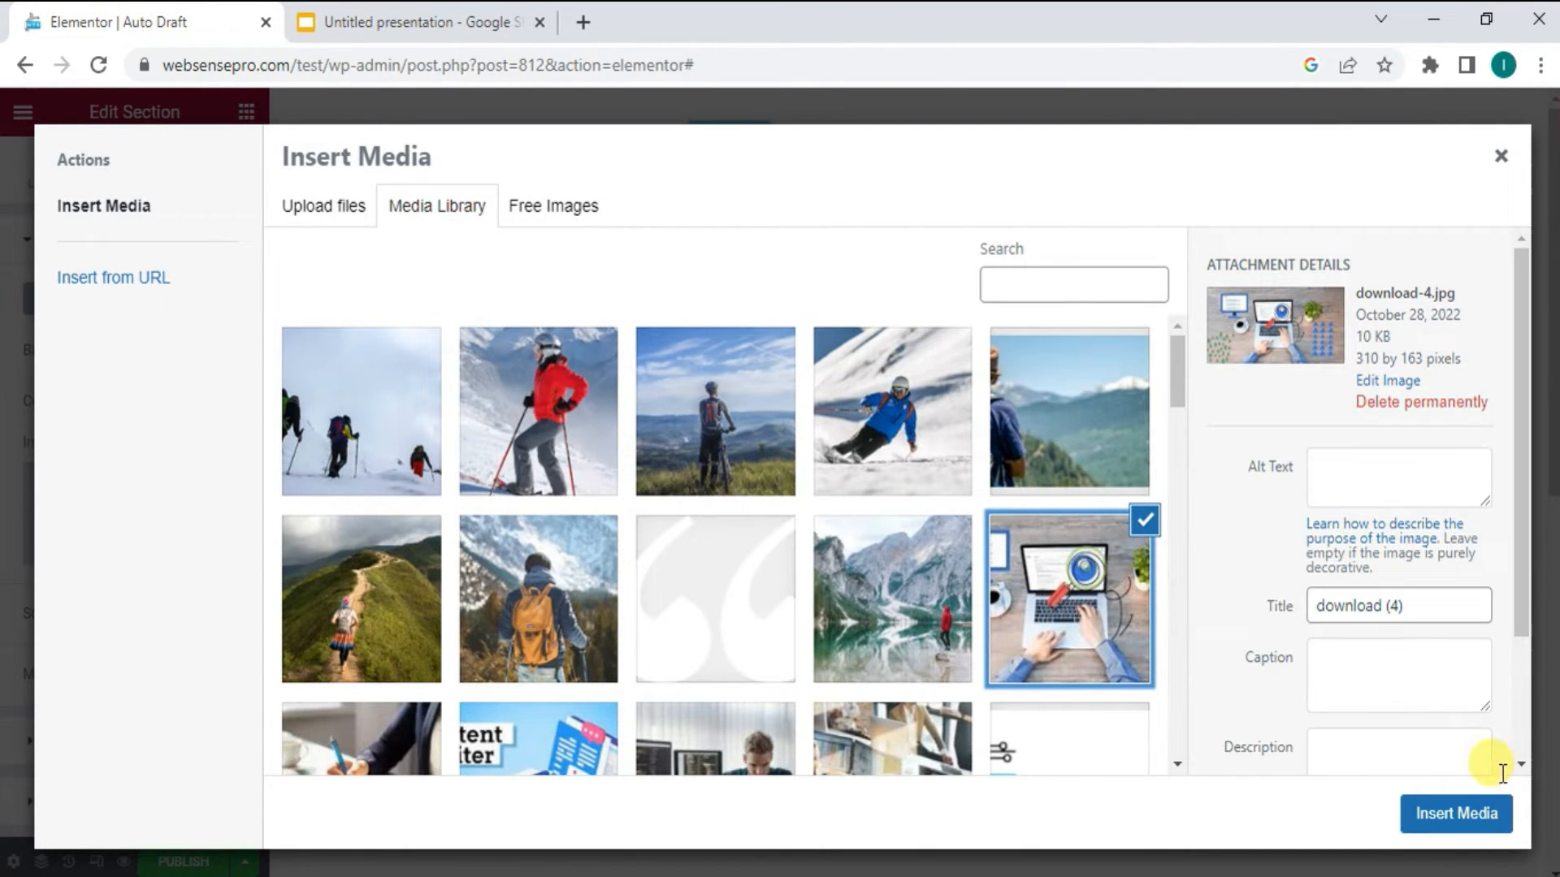
left_click(1482, 815)
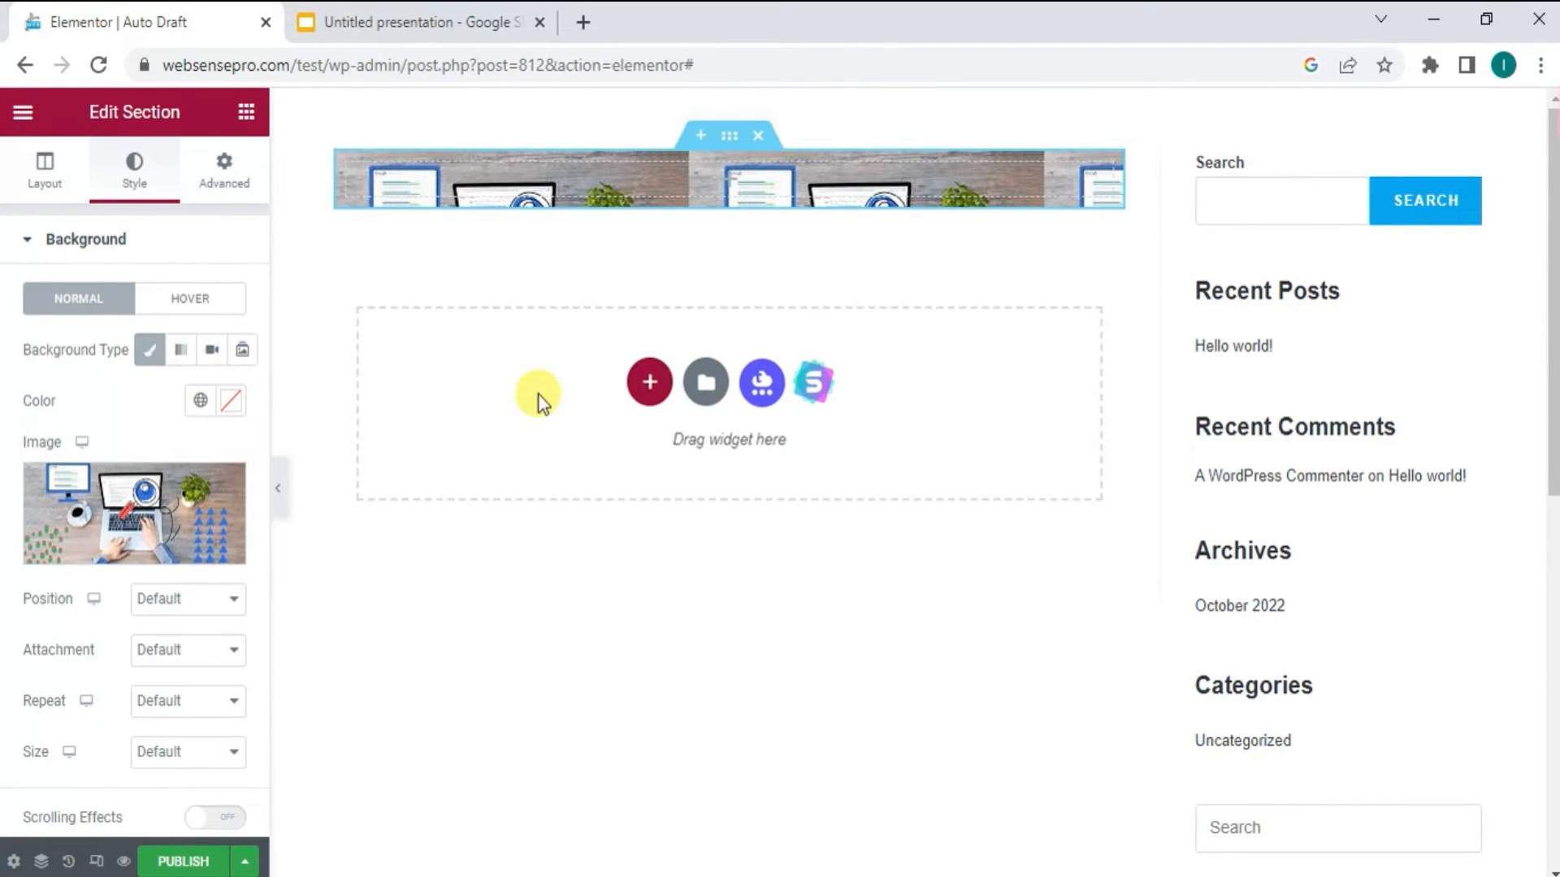
- Set the section's background image to No-repeat and its position to Center Center
left_click(198, 712)
left_click(187, 752)
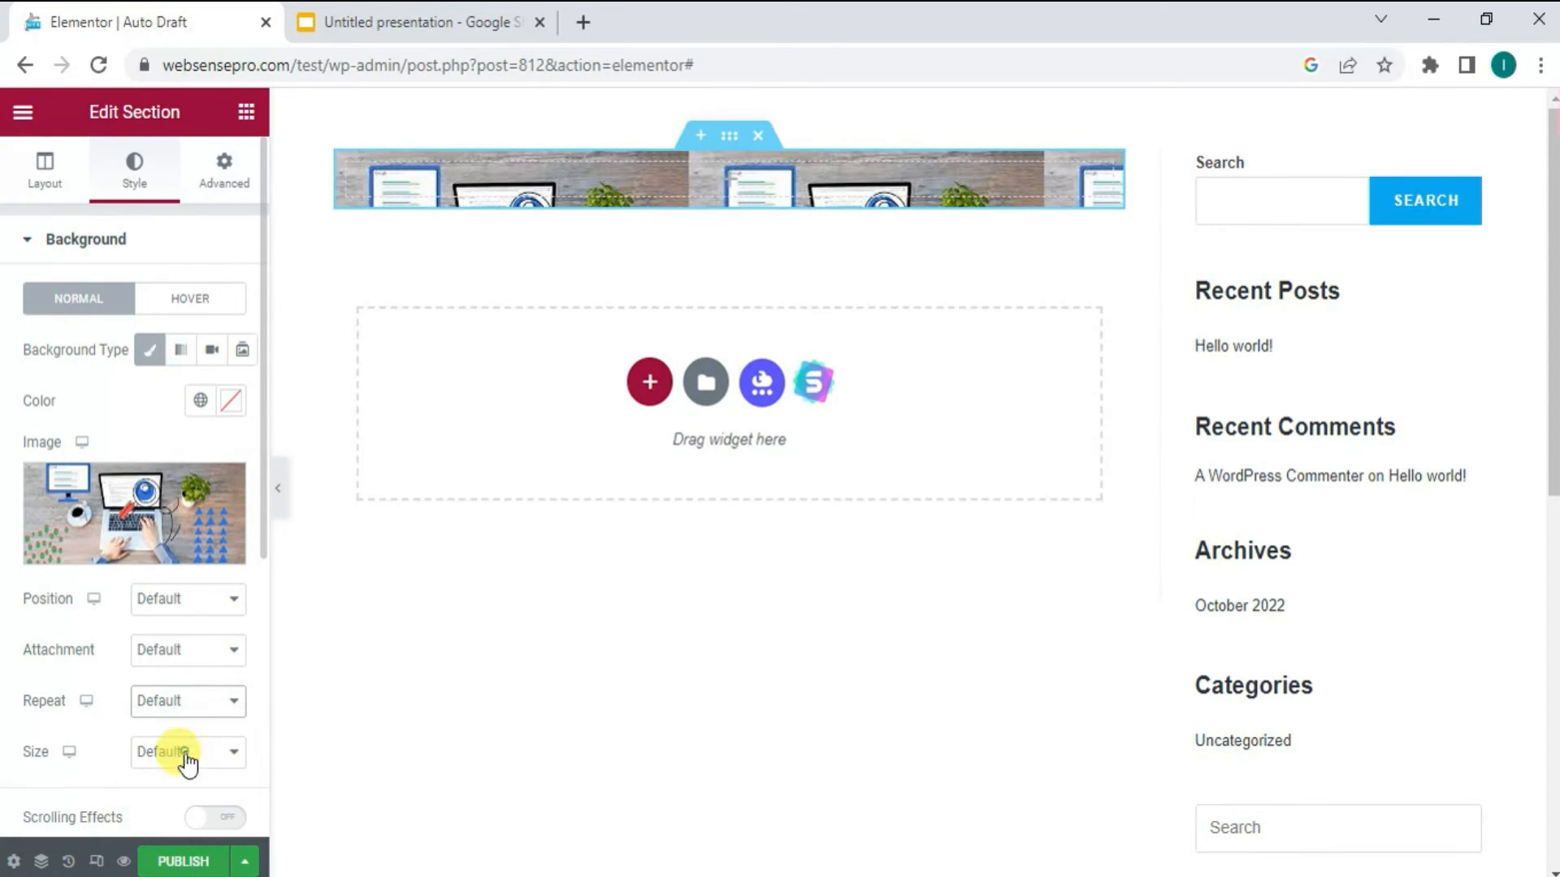
left_click(178, 599)
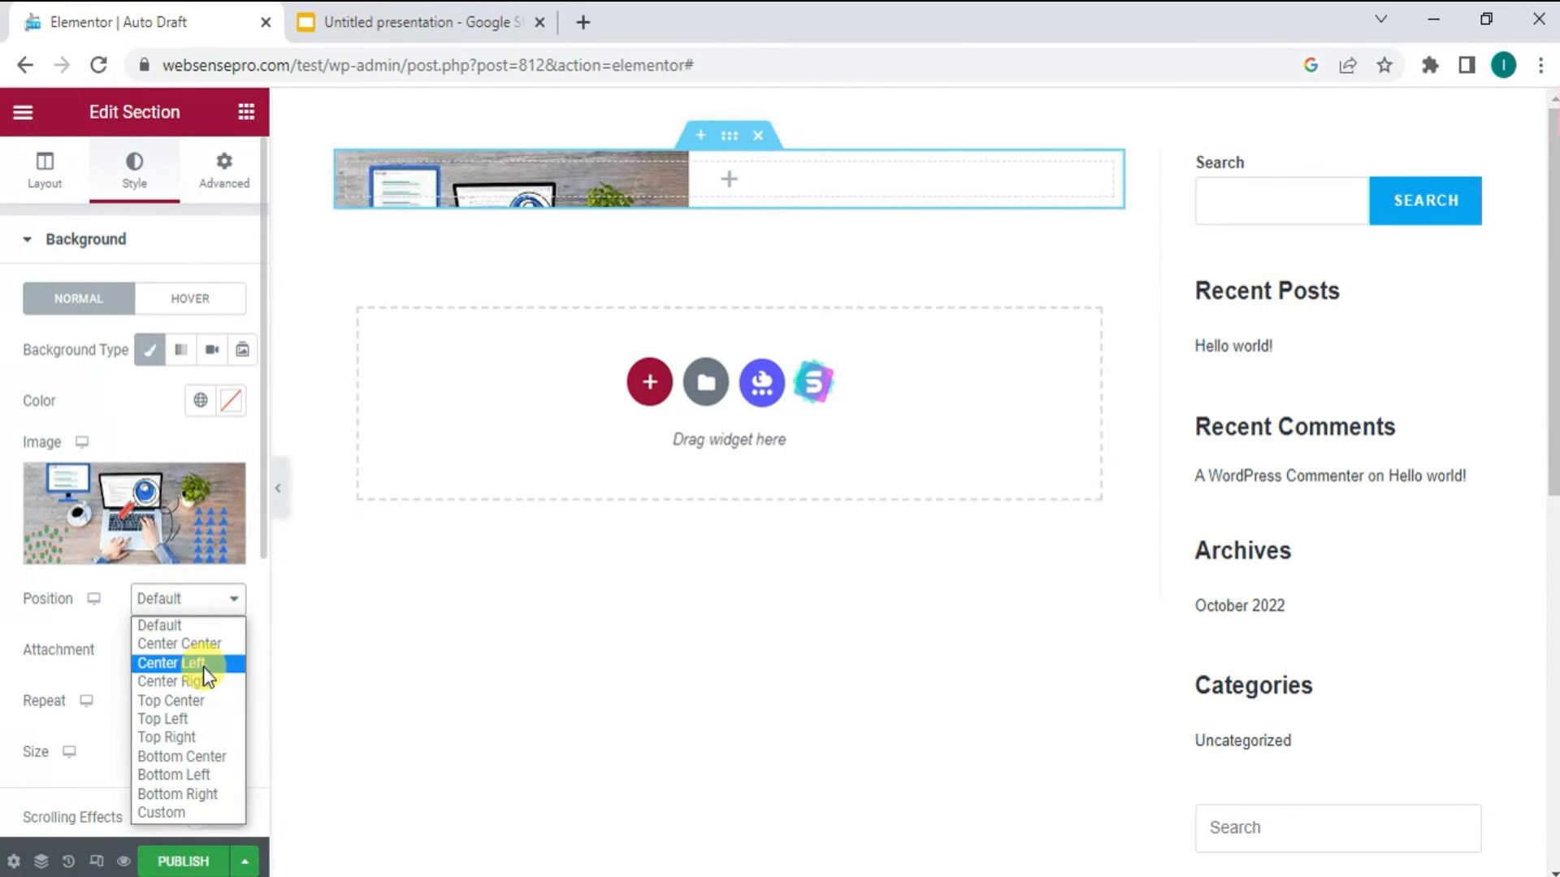
left_click(199, 644)
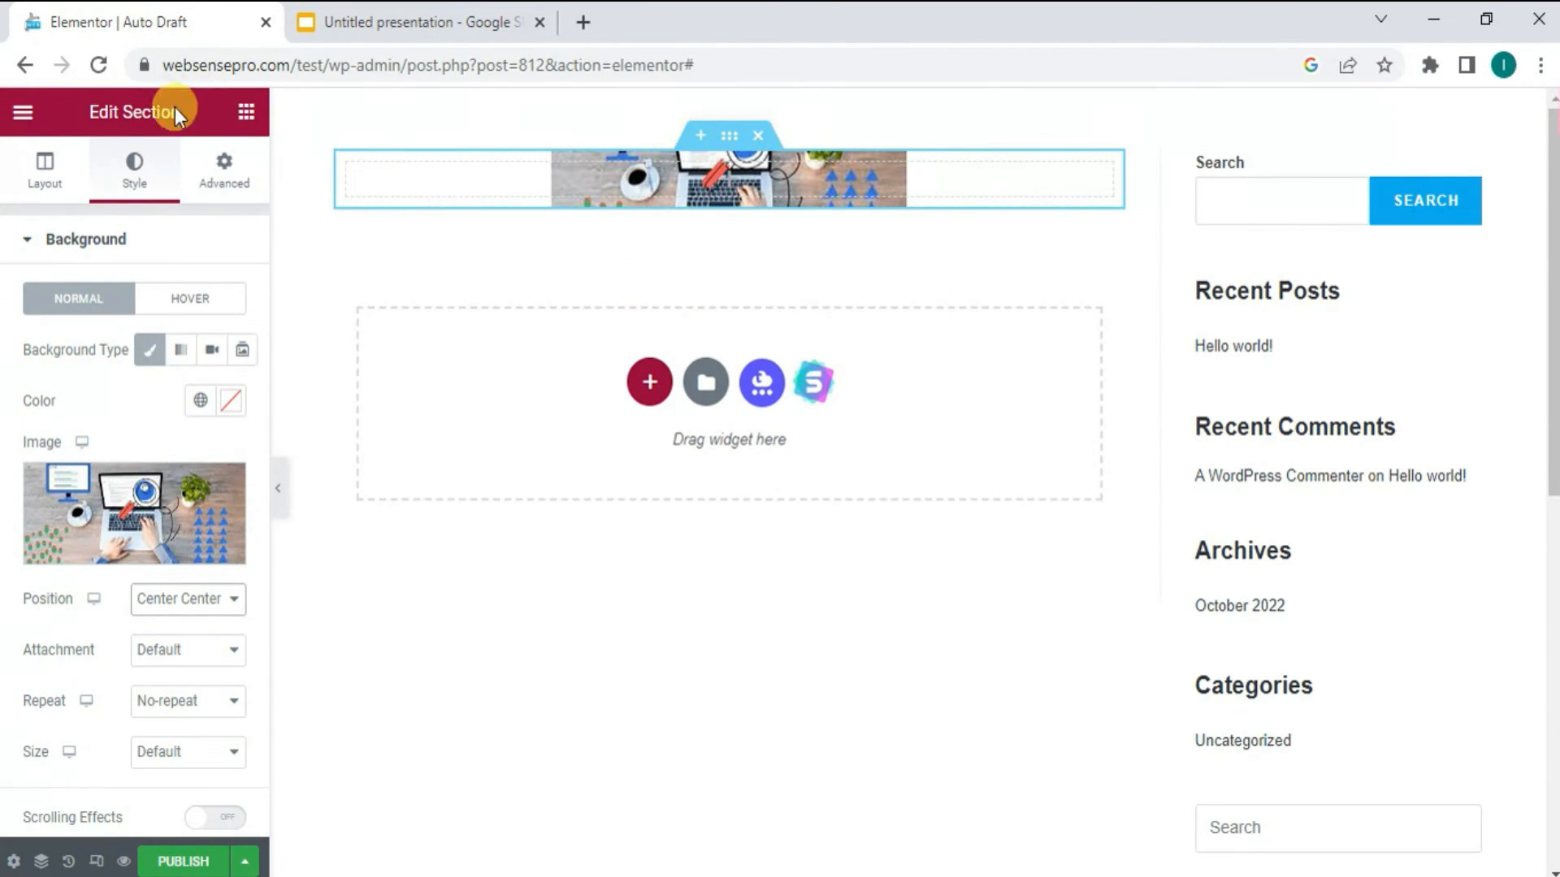
- Increase the section's linked padding to 73 px on all sides
left_click(215, 170)
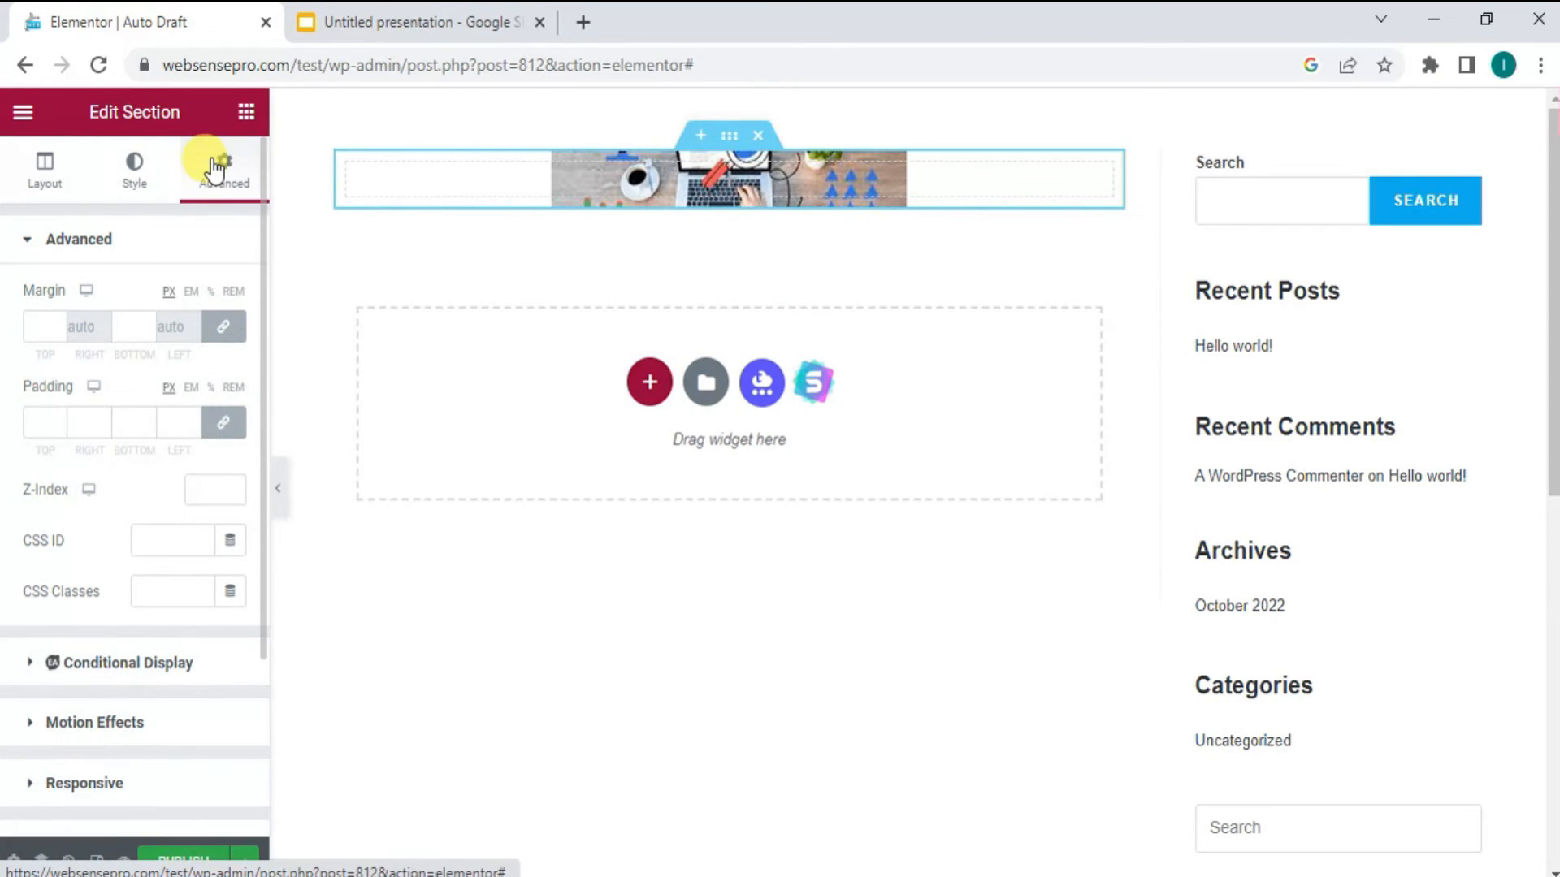
double_click(57, 417)
triple_click(57, 417)
triple_click(57, 417)
double_click(56, 418)
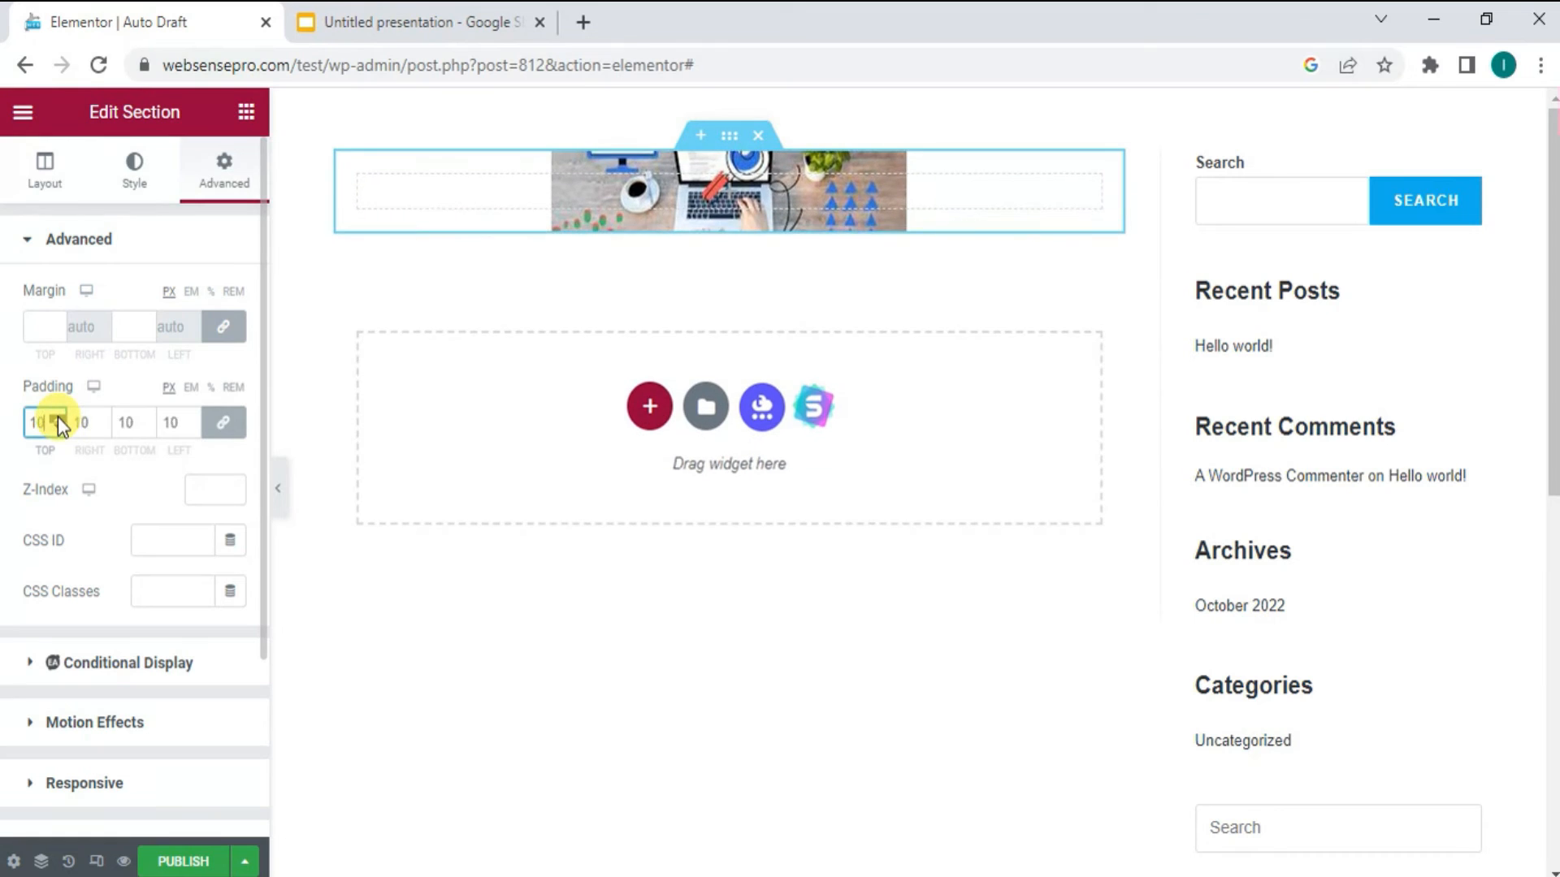
double_click(58, 418)
left_click_drag(58, 418, 60, 413)
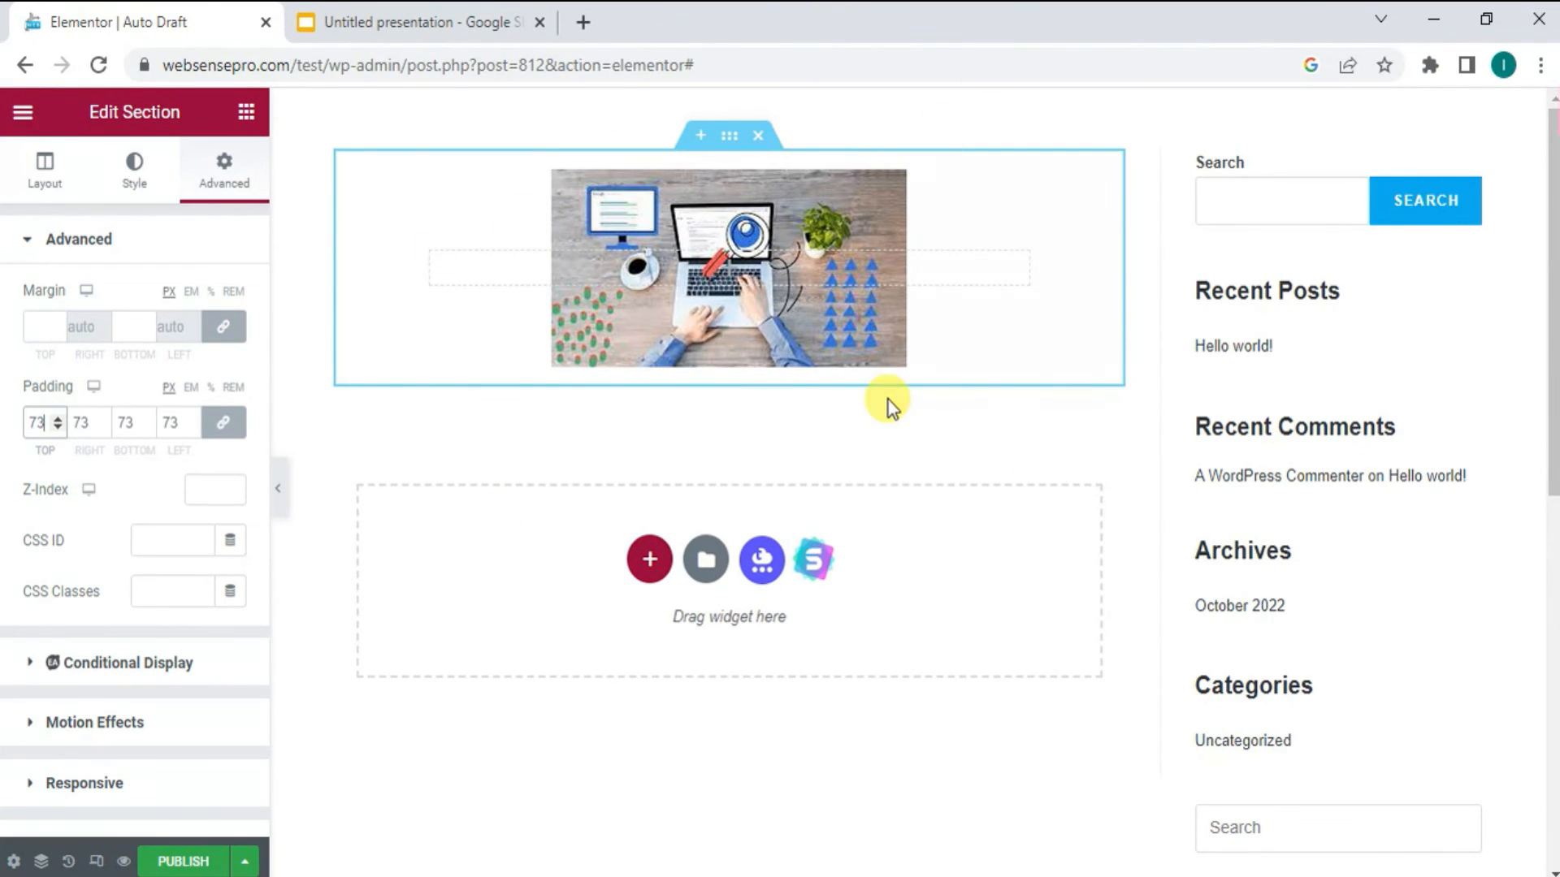
- Place a Heading widget inside the background-image section and replace its text with DIGITAL MEDIA AGENCY
left_click(246, 111)
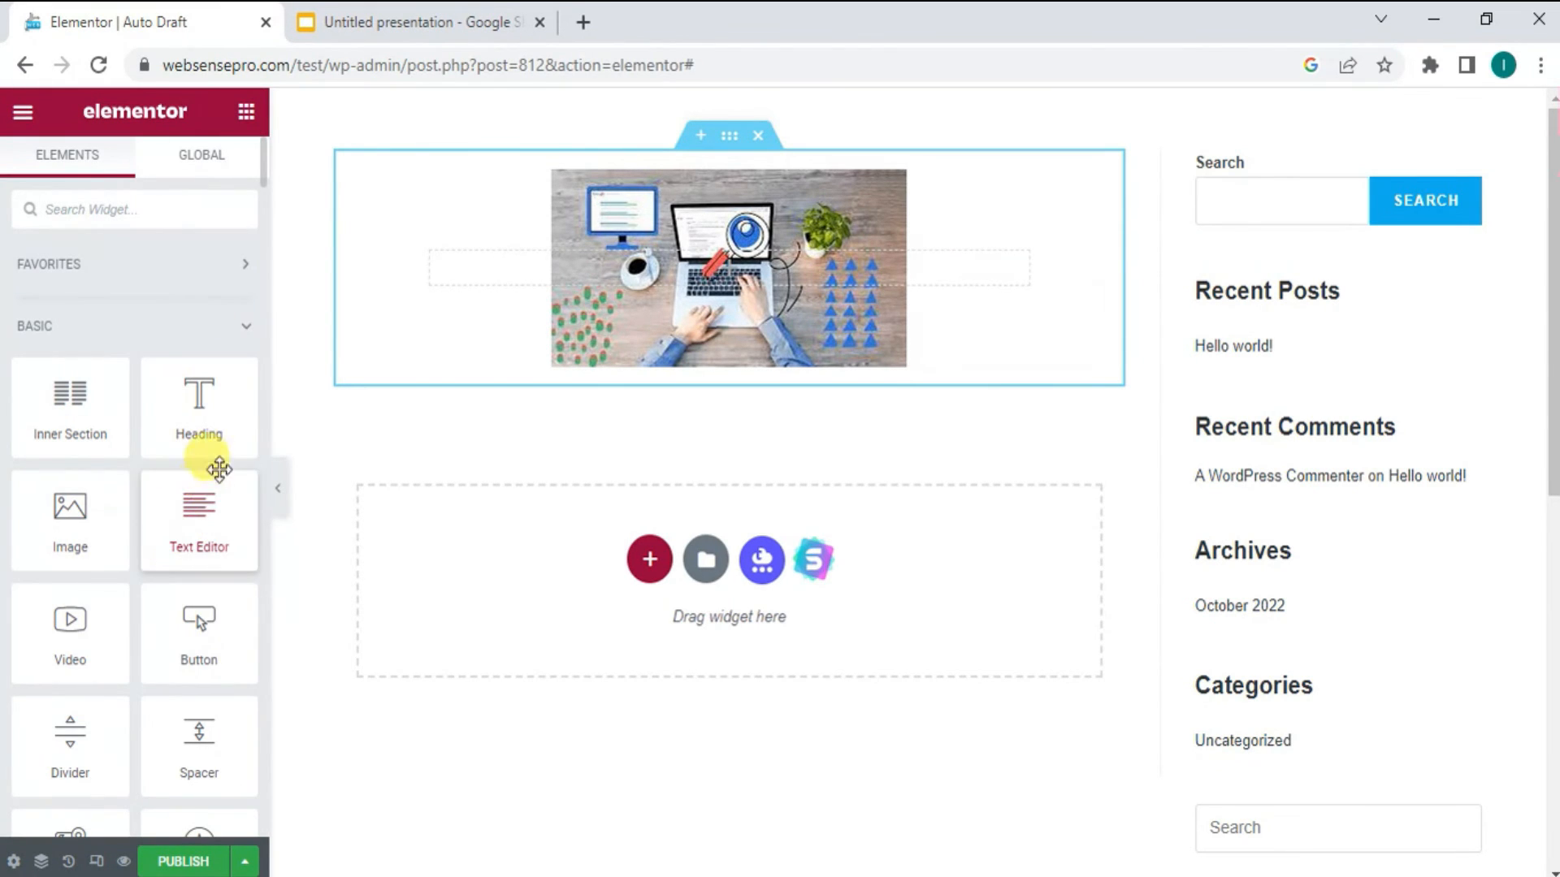
left_click_drag(199, 417, 694, 268)
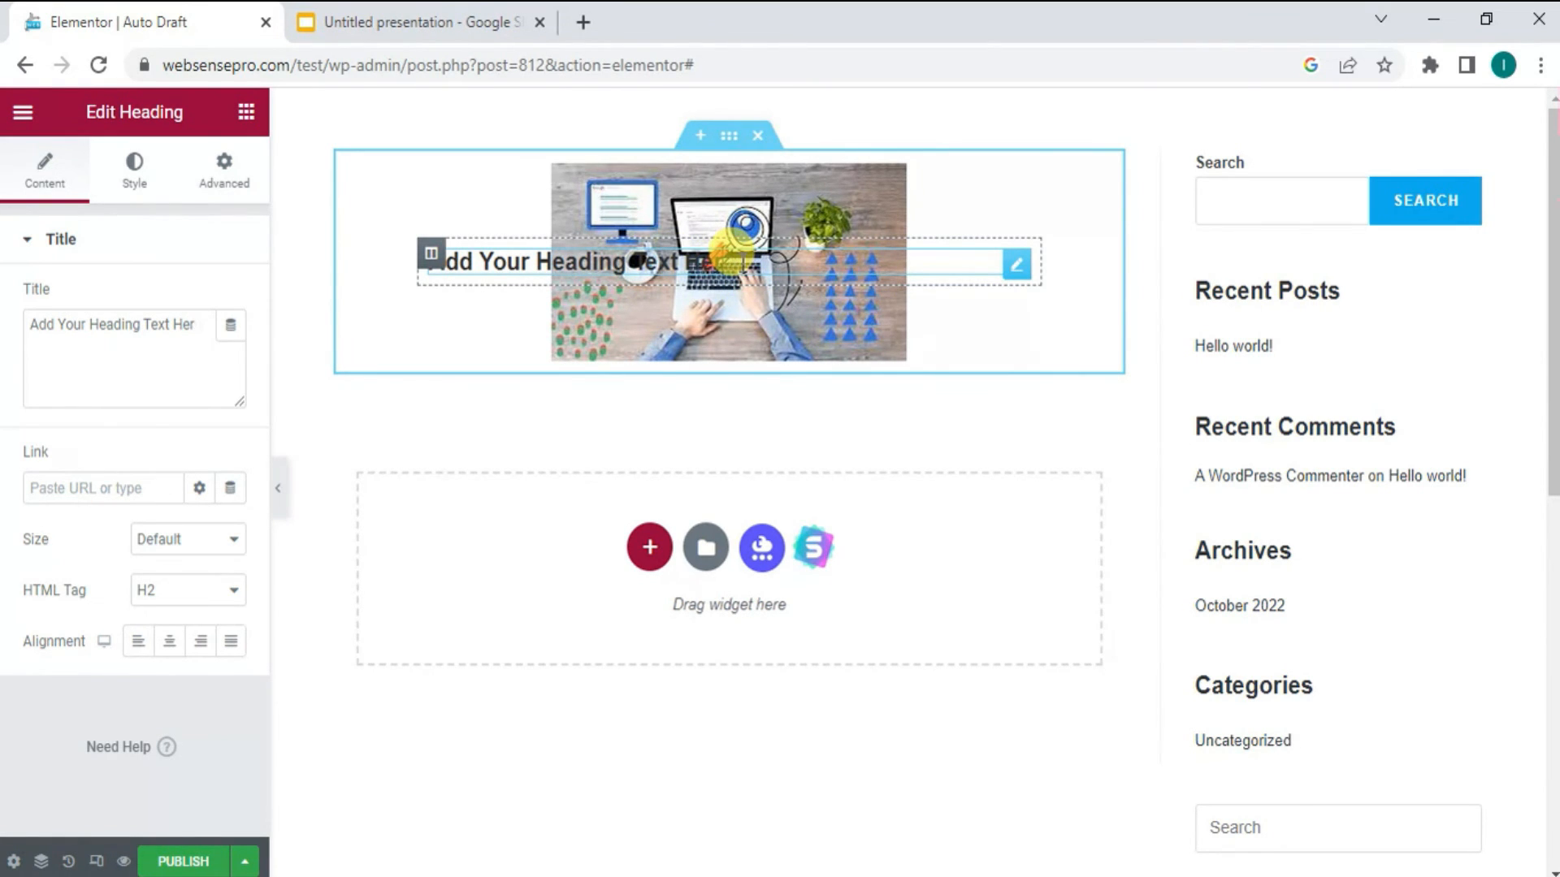
key("BackSpace")
key("BackSpace")
key("BackSpace")
key("BackSpace")
key("BackSpace")
key("BackSpace")
key("BackSpace")
key("BackSpace")
key("BackSpace")
key("BackSpace")
key("BackSpace")
key("BackSpace")
key("BackSpace")
key("BackSpace")
key("BackSpace")
key("BackSpace")
key("BackSpace")
key("BackSpace")
key("BackSpace")
key("BackSpace")
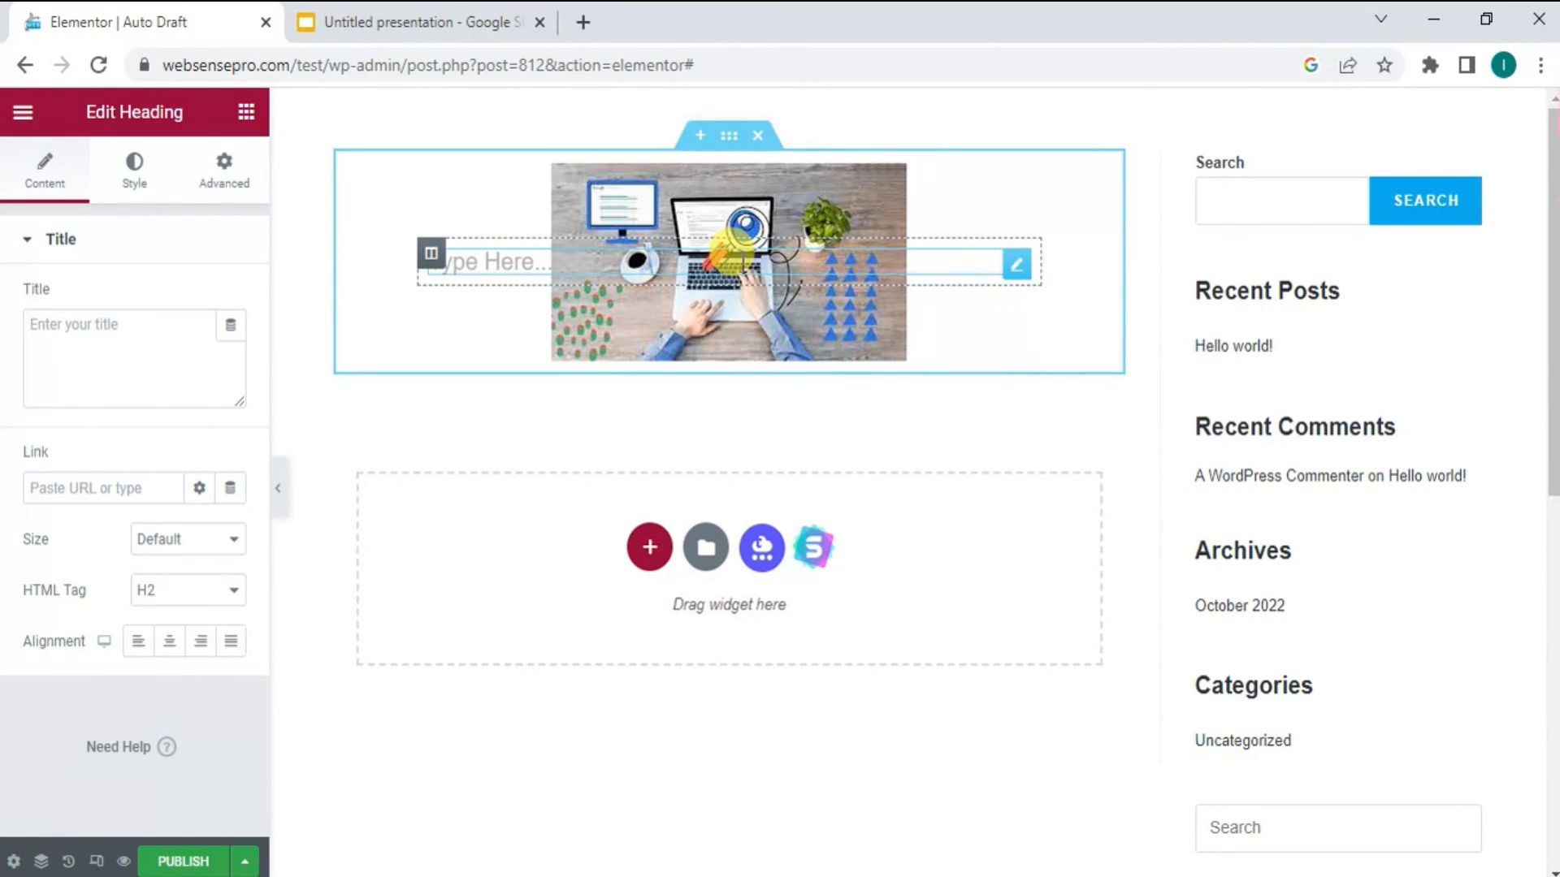
type("DIGITAL MEDIA AGENCY")
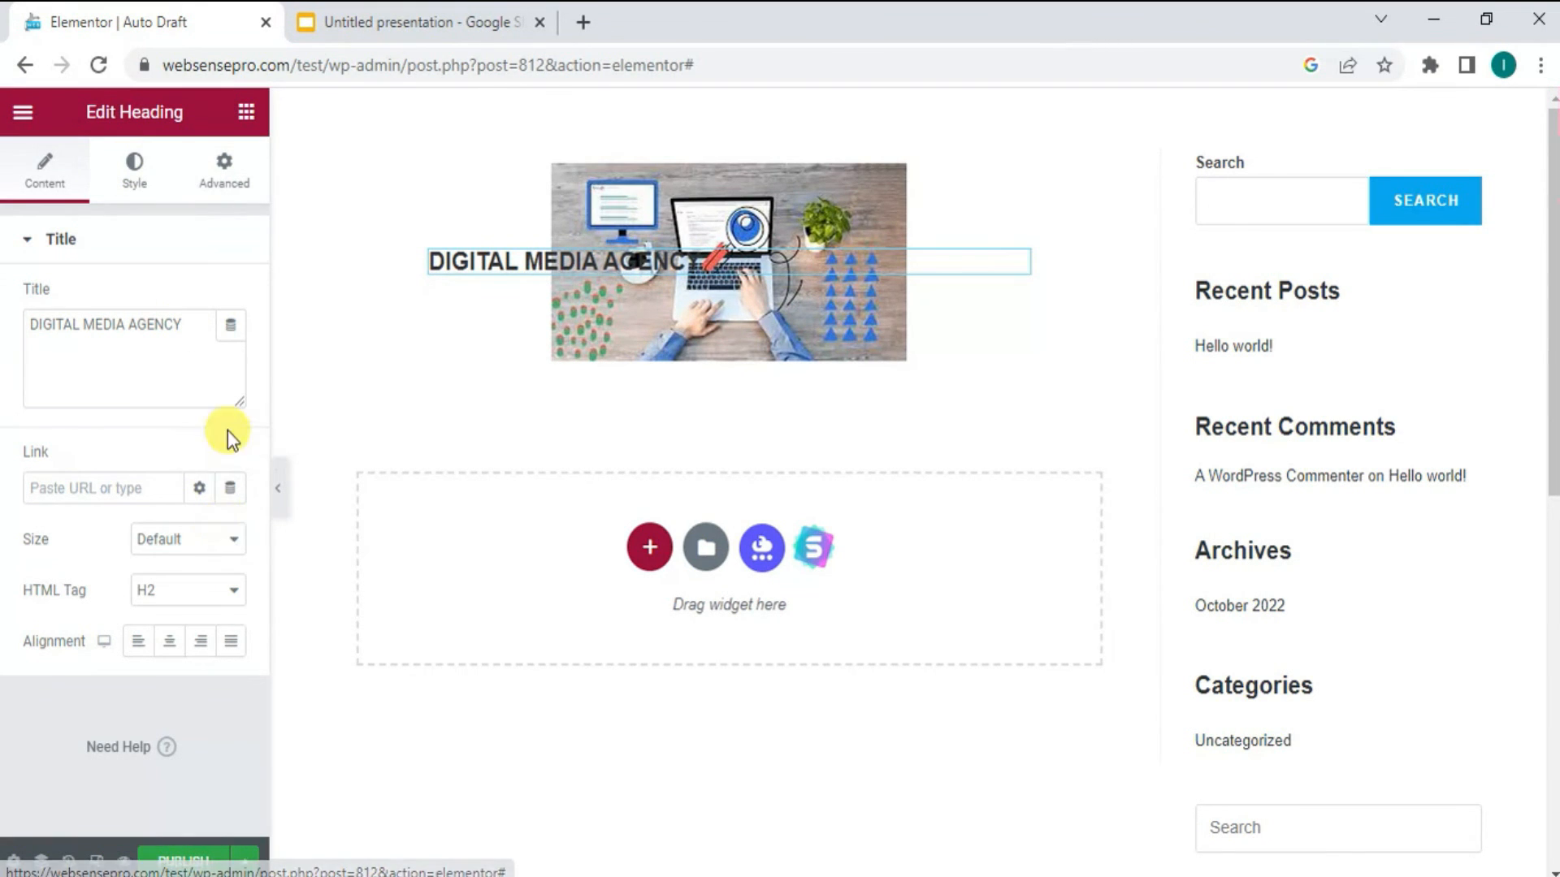
- Set the heading's position to Absolute and move it over the upper part of the background image
left_click(243, 183)
left_click(214, 559)
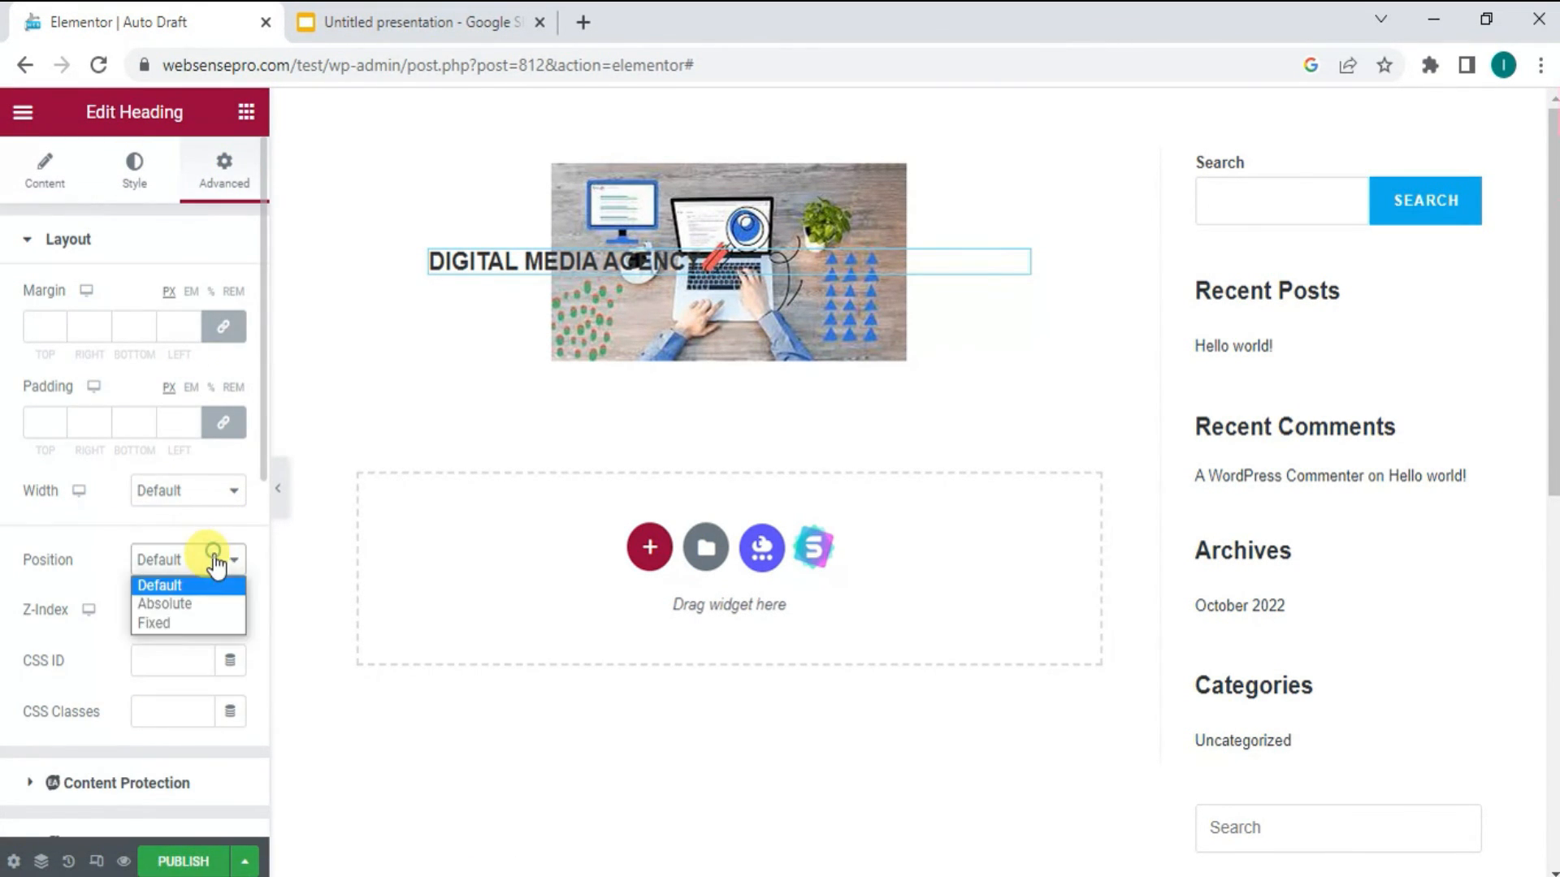
left_click(166, 605)
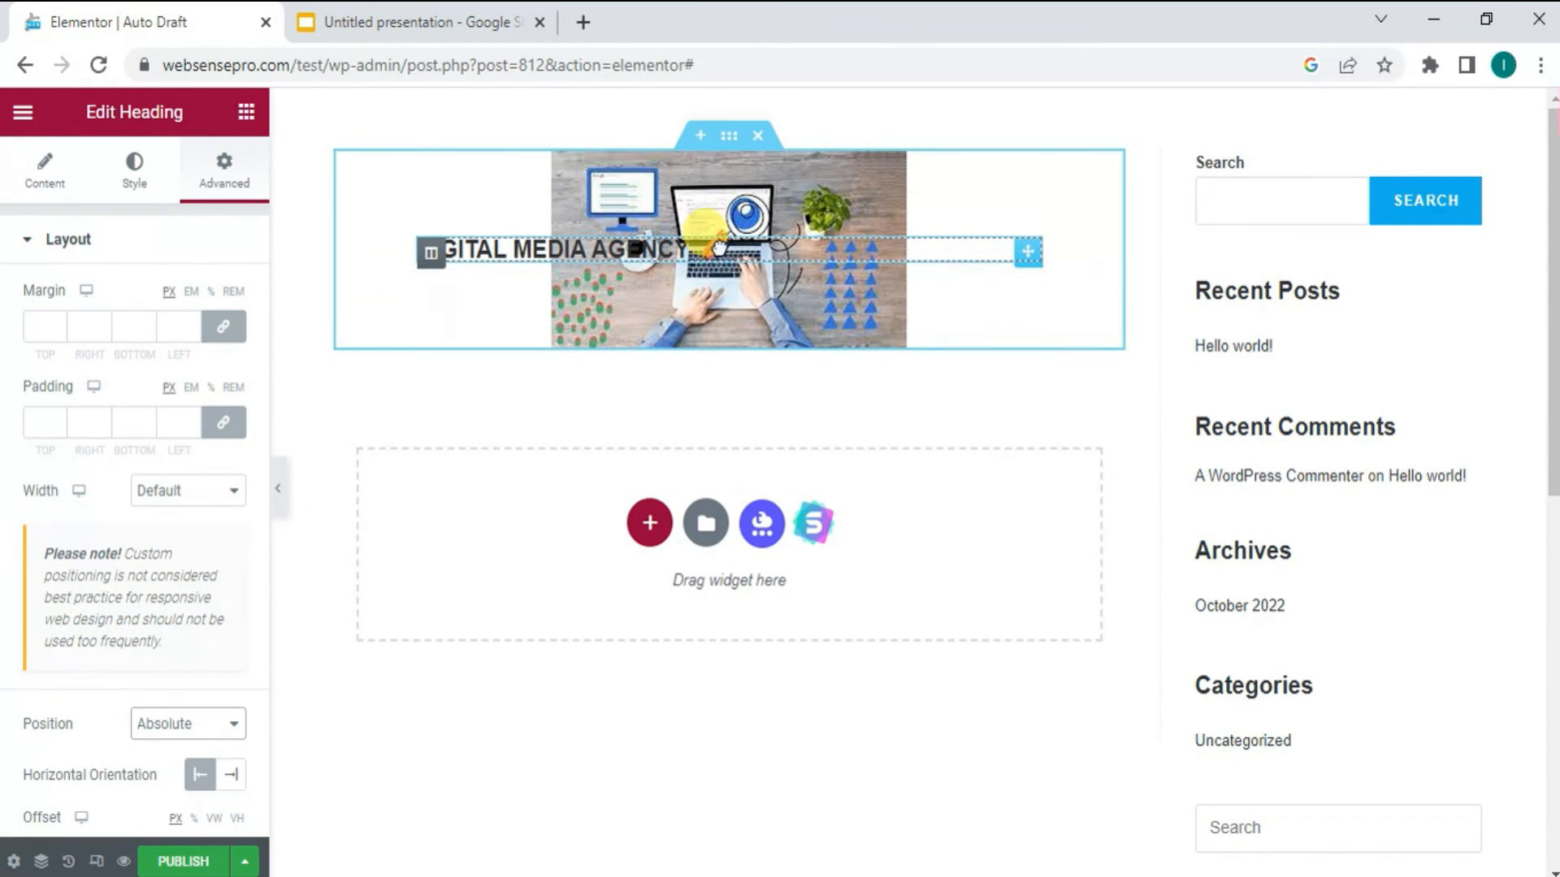
left_click_drag(719, 246, 875, 180)
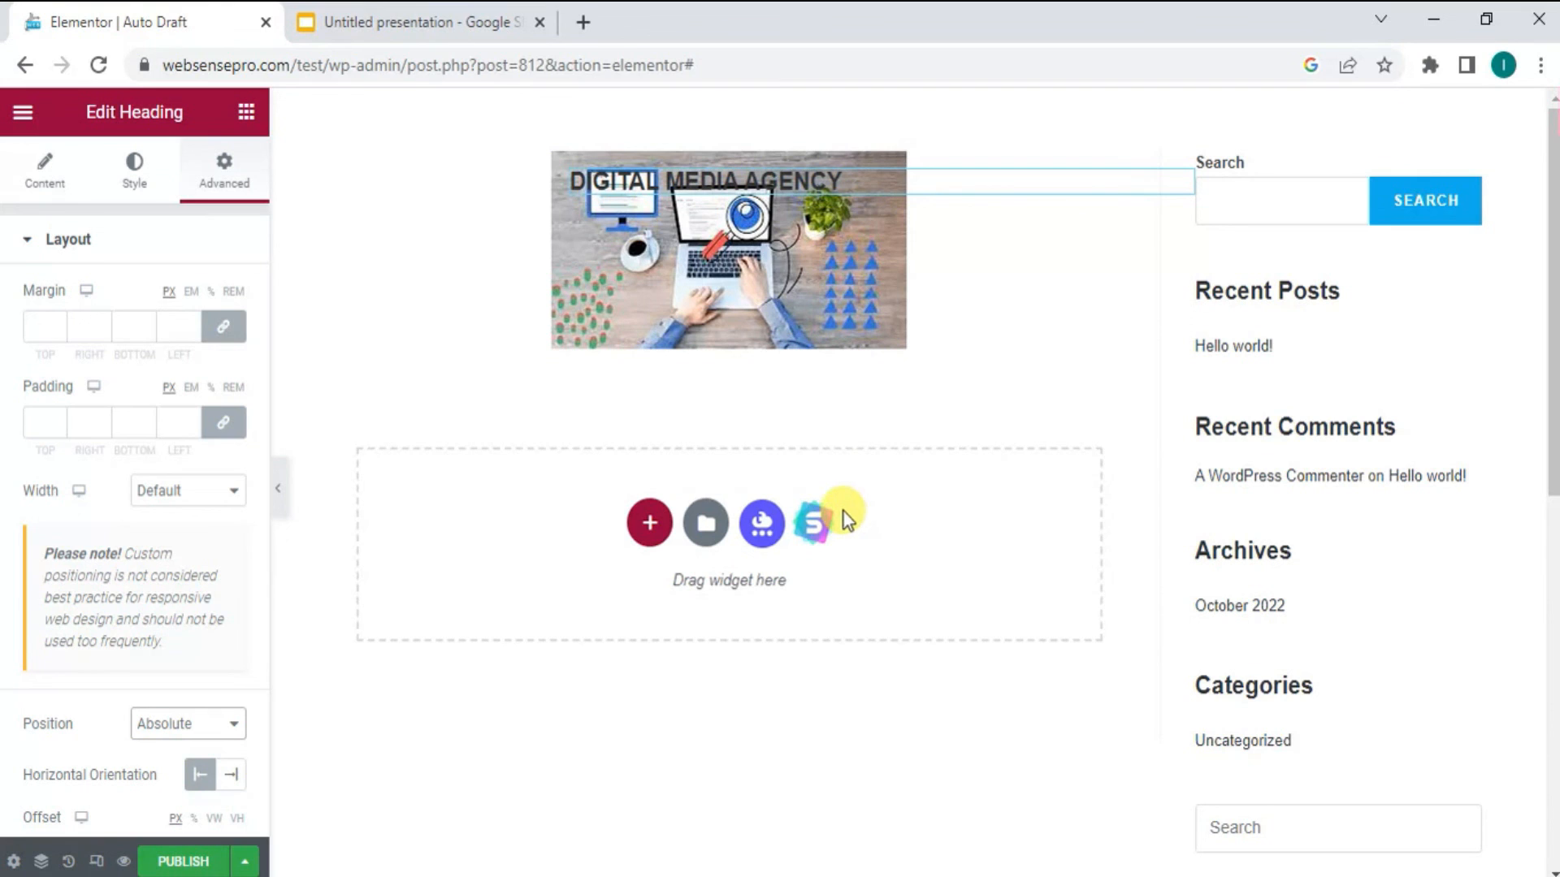